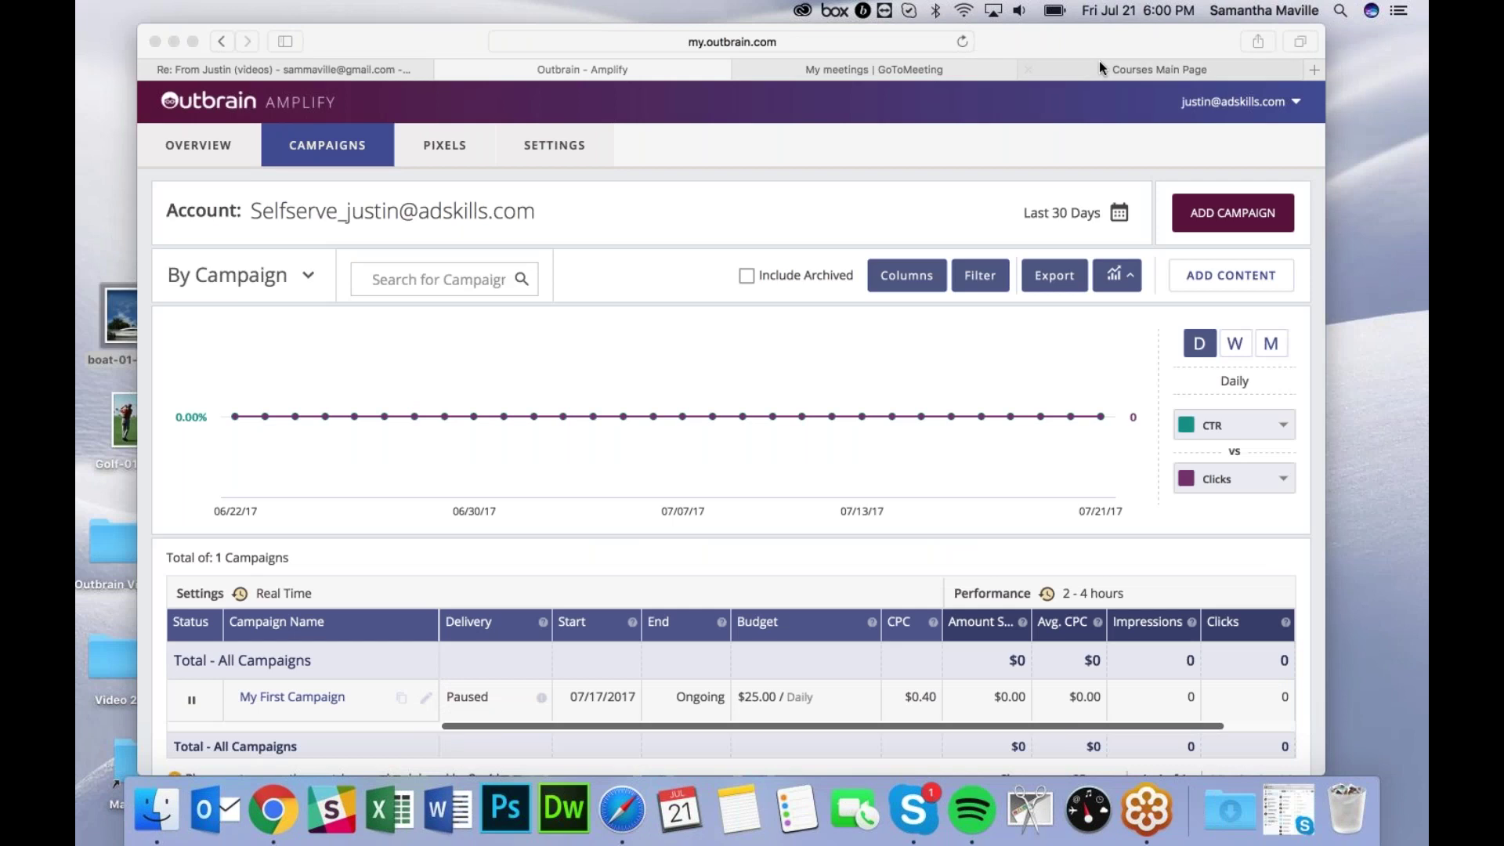
Start a new campaign and name it 'Test Campaign'
{"action": "left_click", "coordinate": [718, 175]}
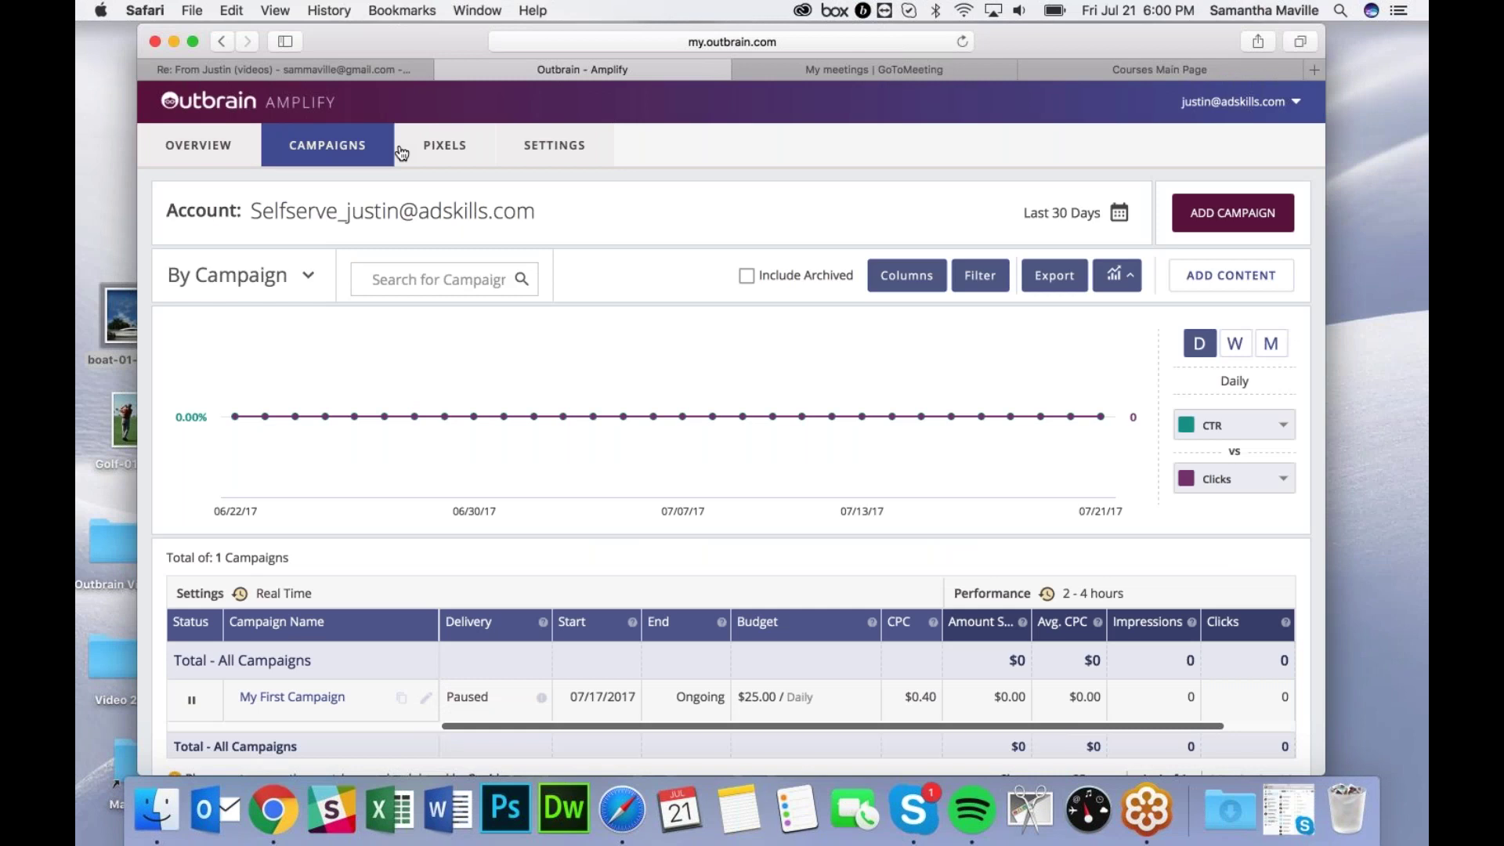
{"action": "left_click", "coordinate": [1208, 219]}
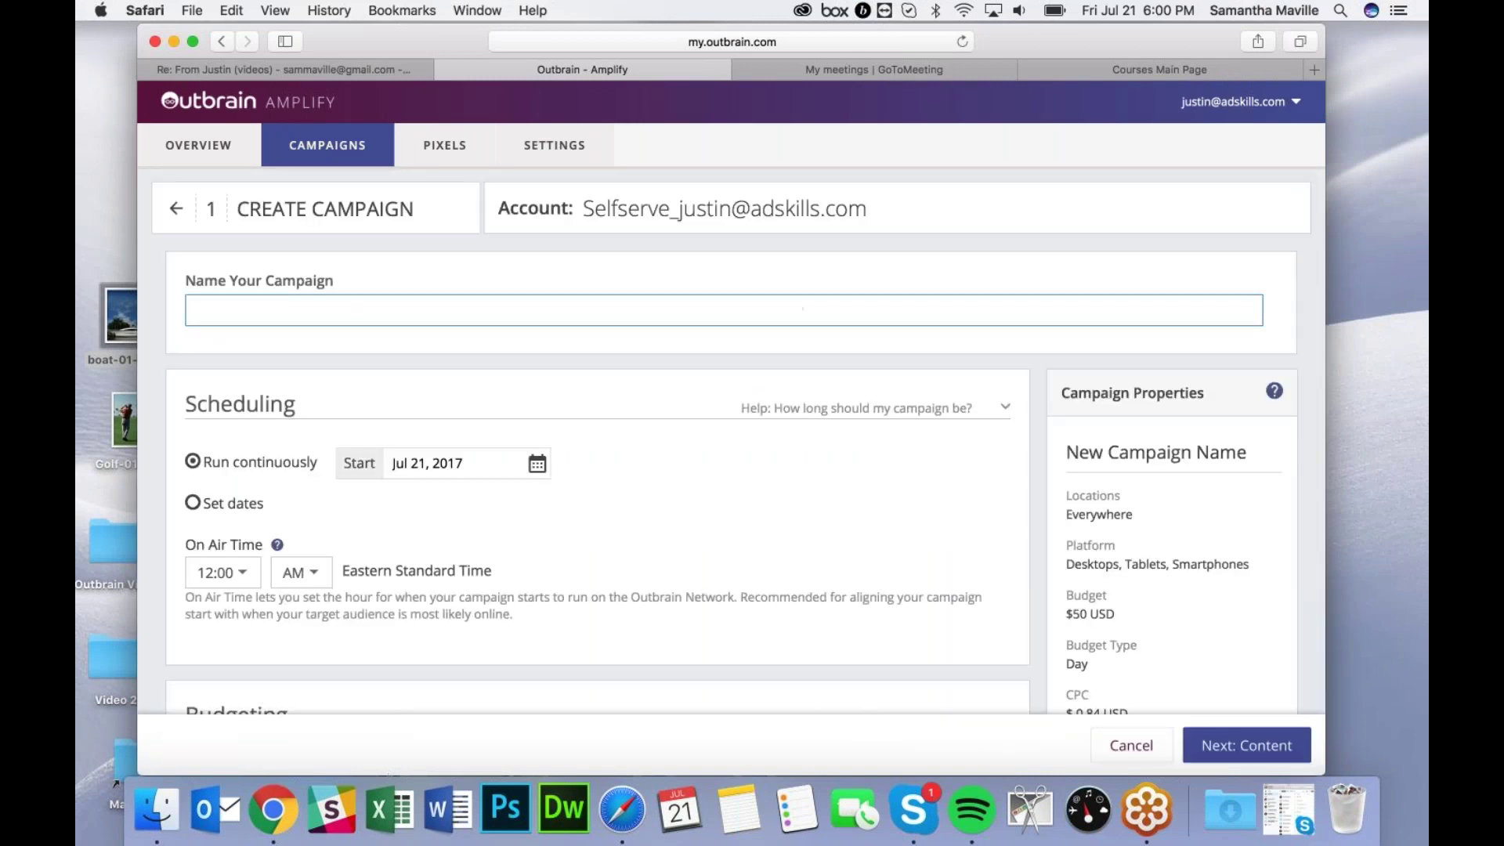
{"action": "type", "text": "Test Campaign"}
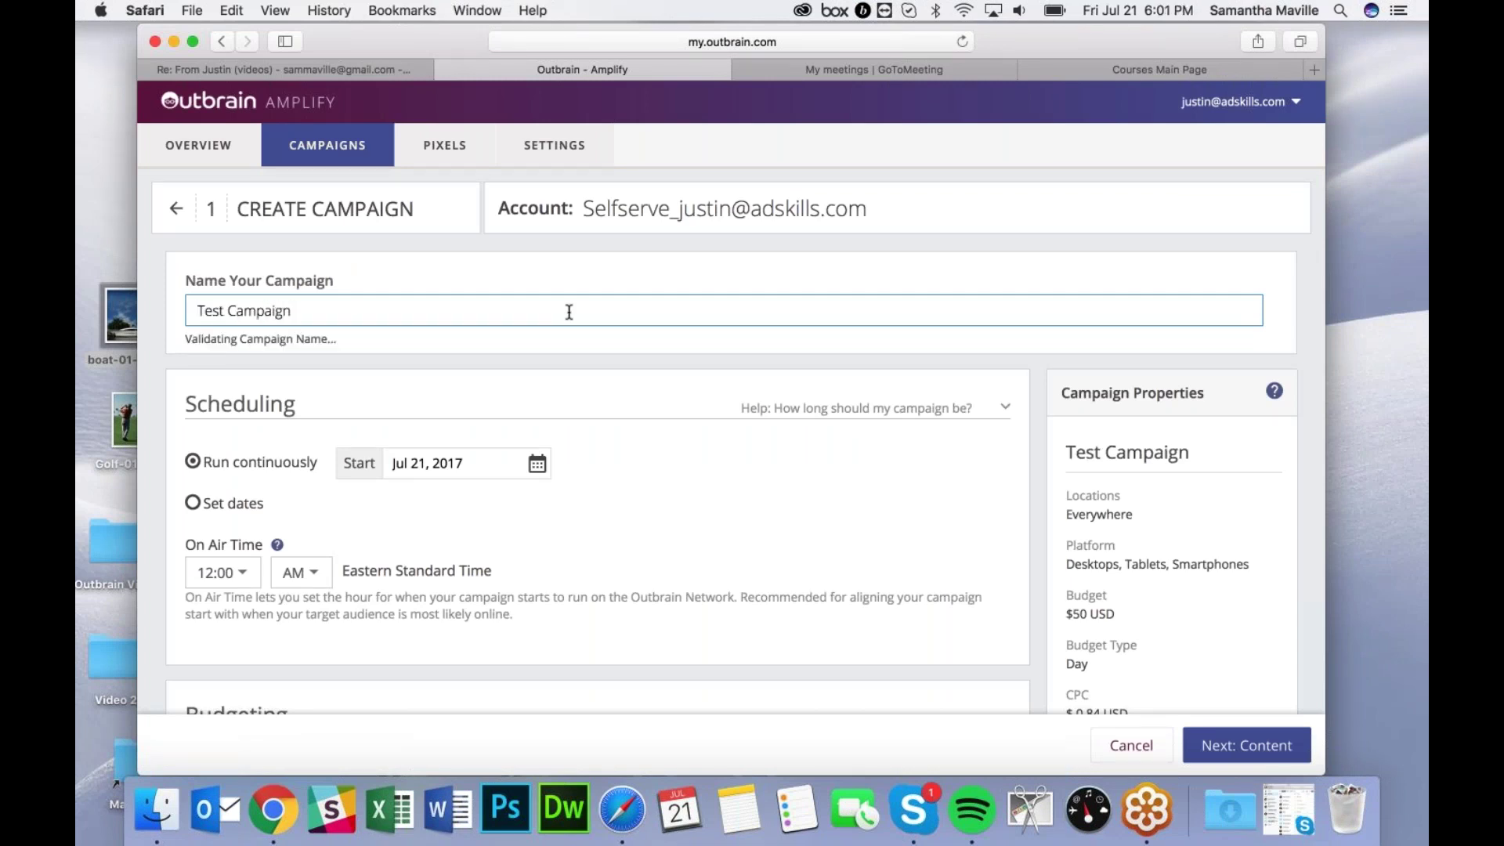
{"action": "scroll", "coordinate": [729, 360], "scroll_direction": "down", "scroll_amount": 3}
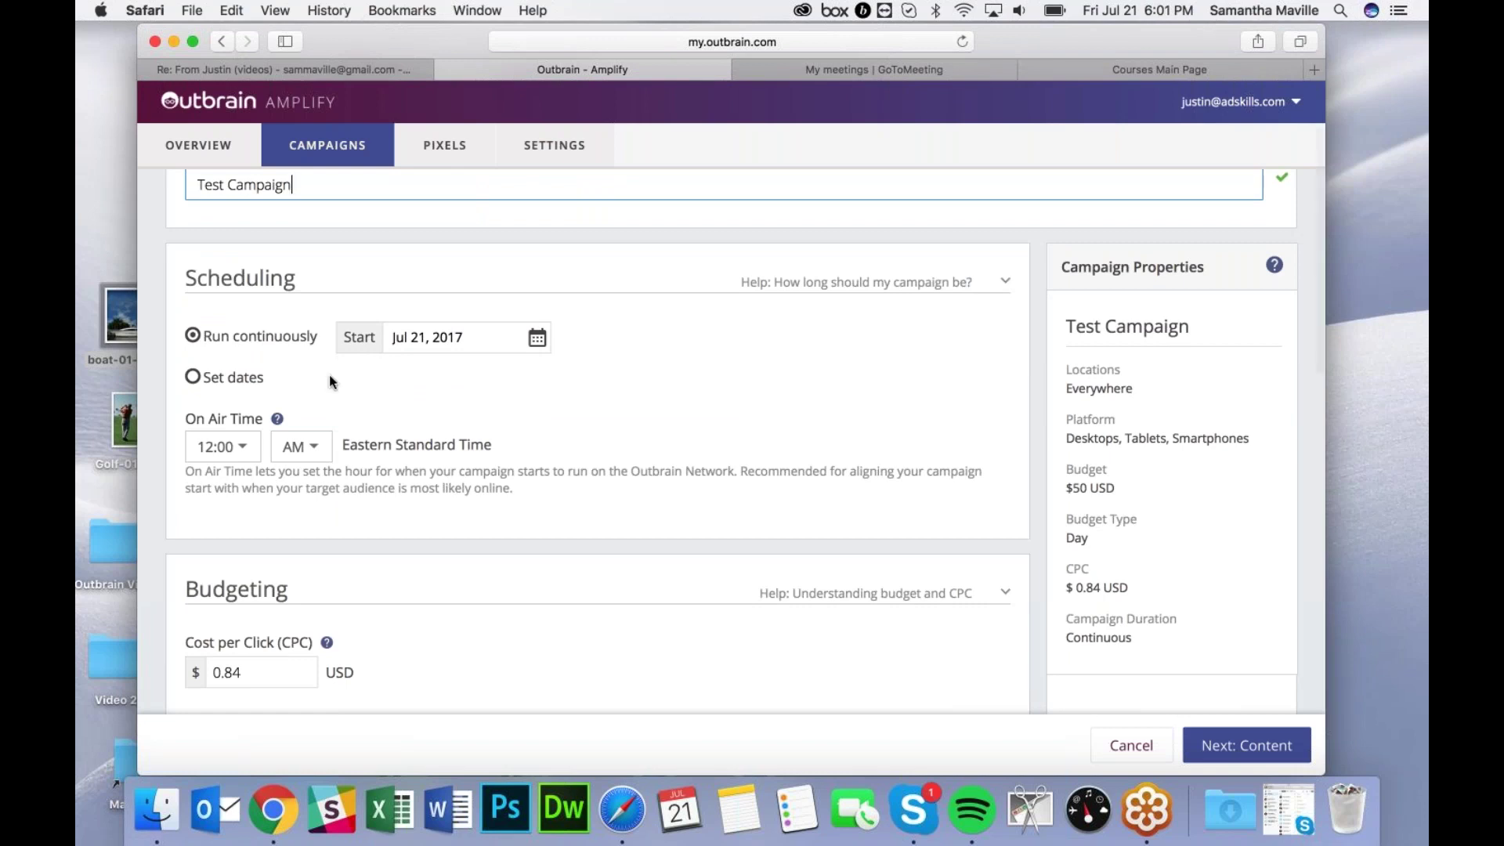
Change the cost per click from 0.84 to 0.51 USD, keeping the daily budget at 50 USD
{"action": "scroll", "coordinate": [470, 401], "scroll_direction": "down", "scroll_amount": 2}
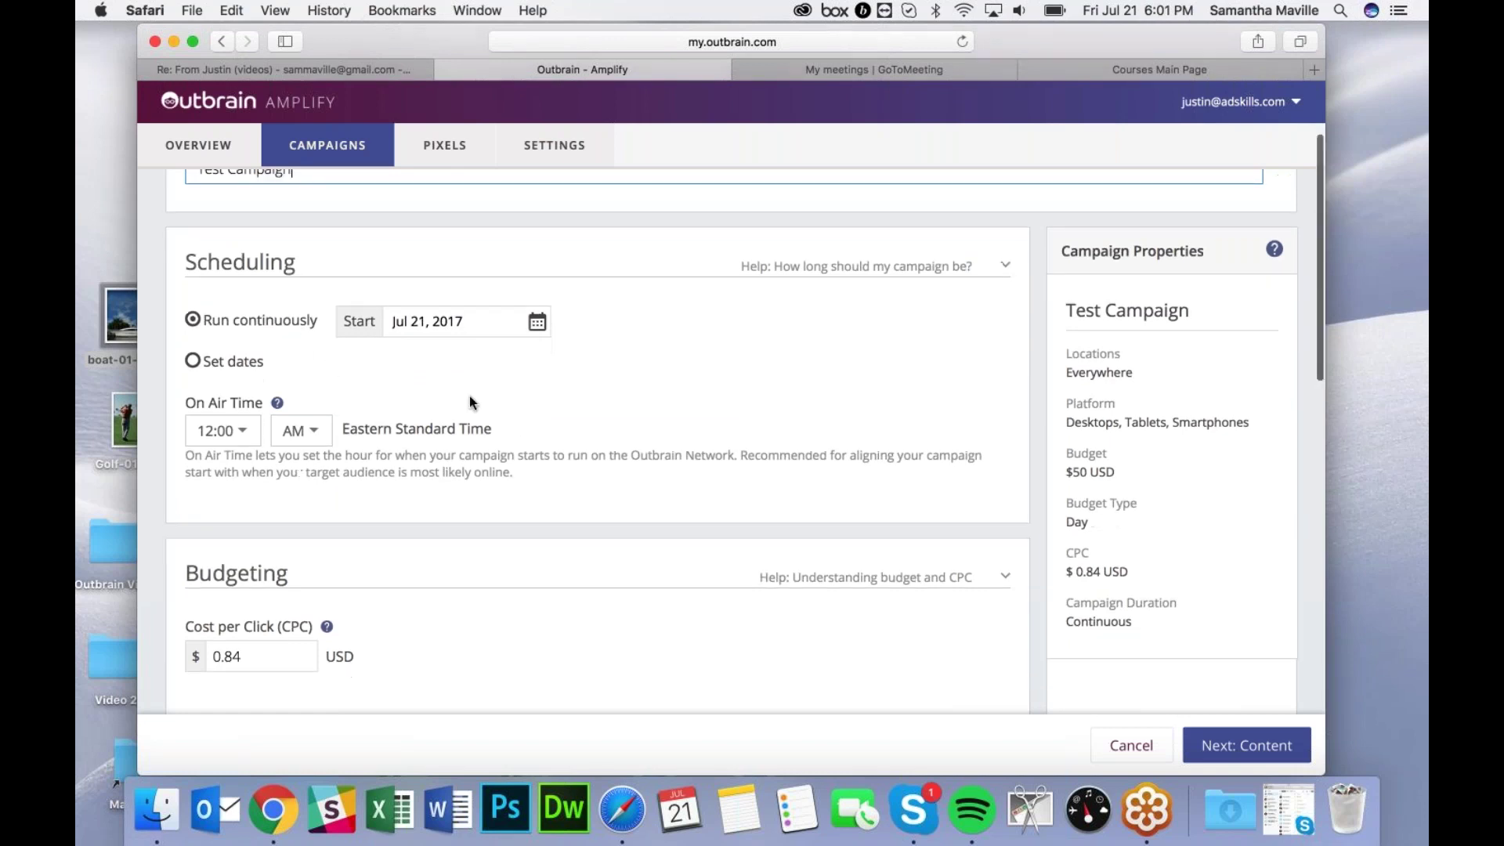
{"action": "scroll", "coordinate": [468, 397], "scroll_direction": "down", "scroll_amount": 5}
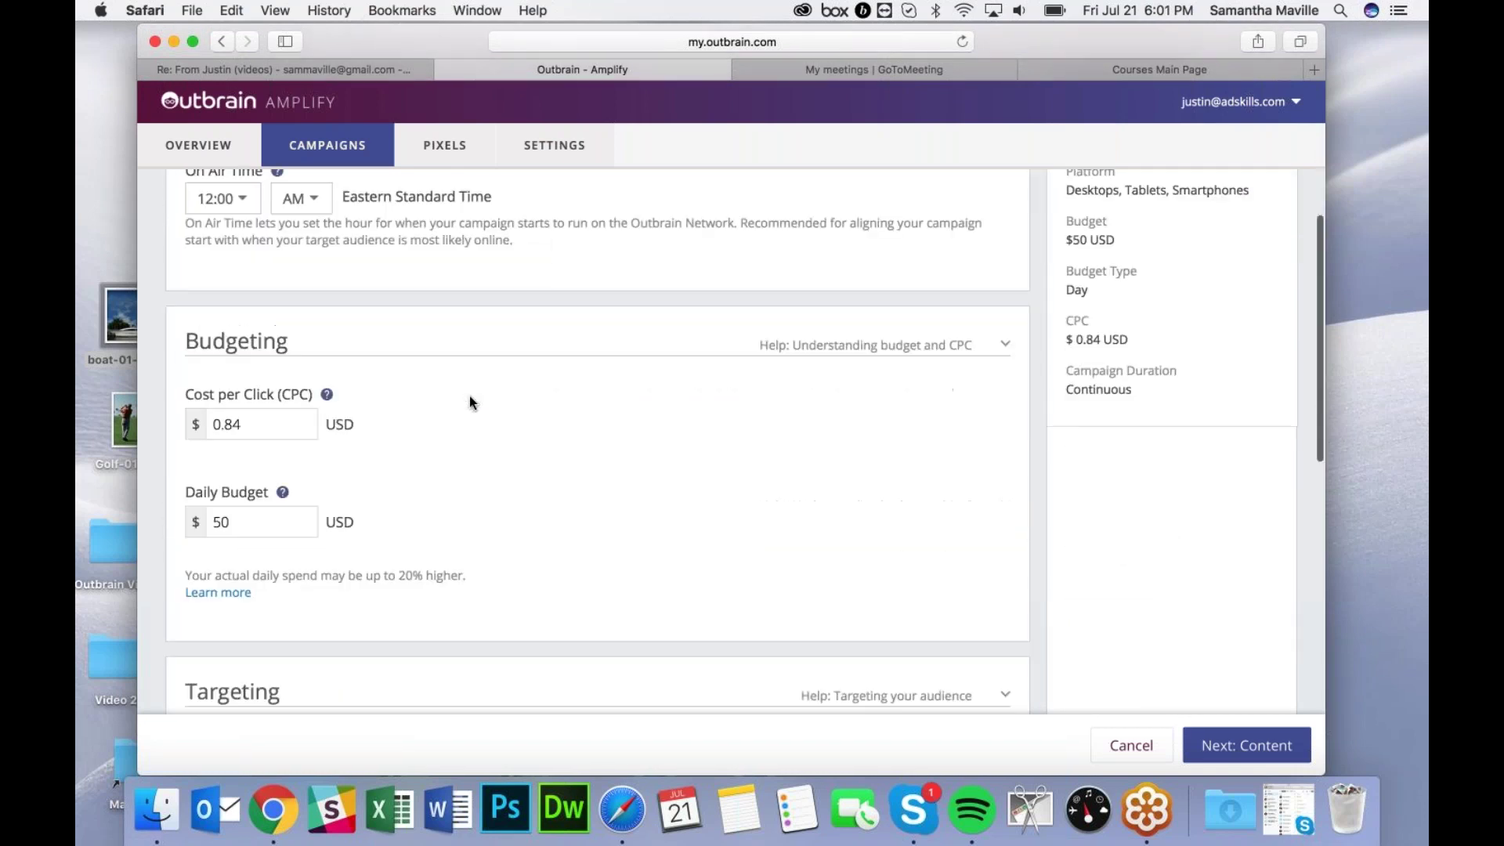
{"action": "left_click", "coordinate": [275, 362]}
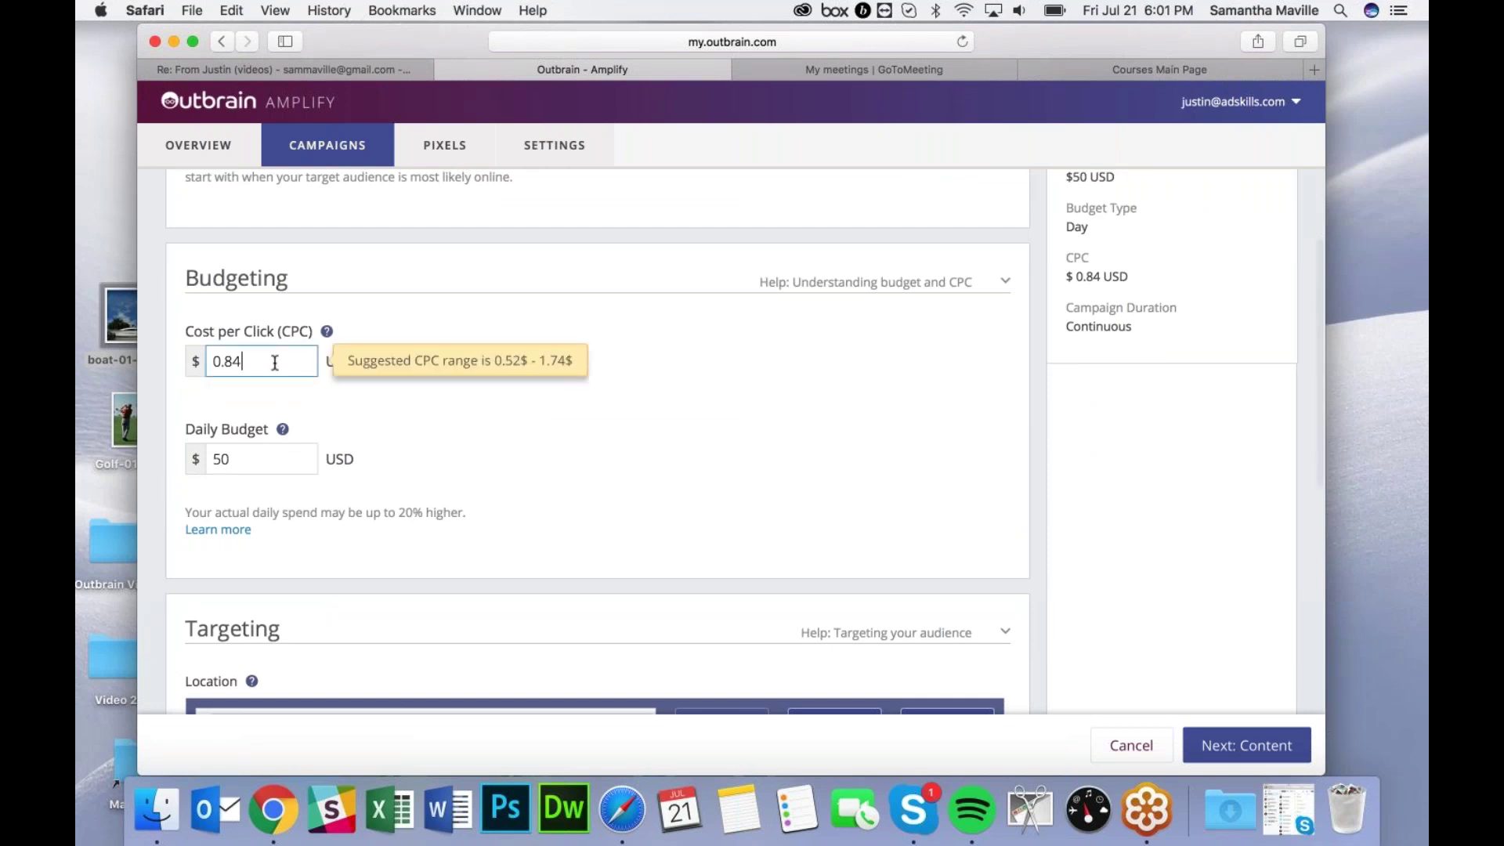
{"action": "key", "text": "BackSpace"}
{"action": "key", "text": "BackSpace"}
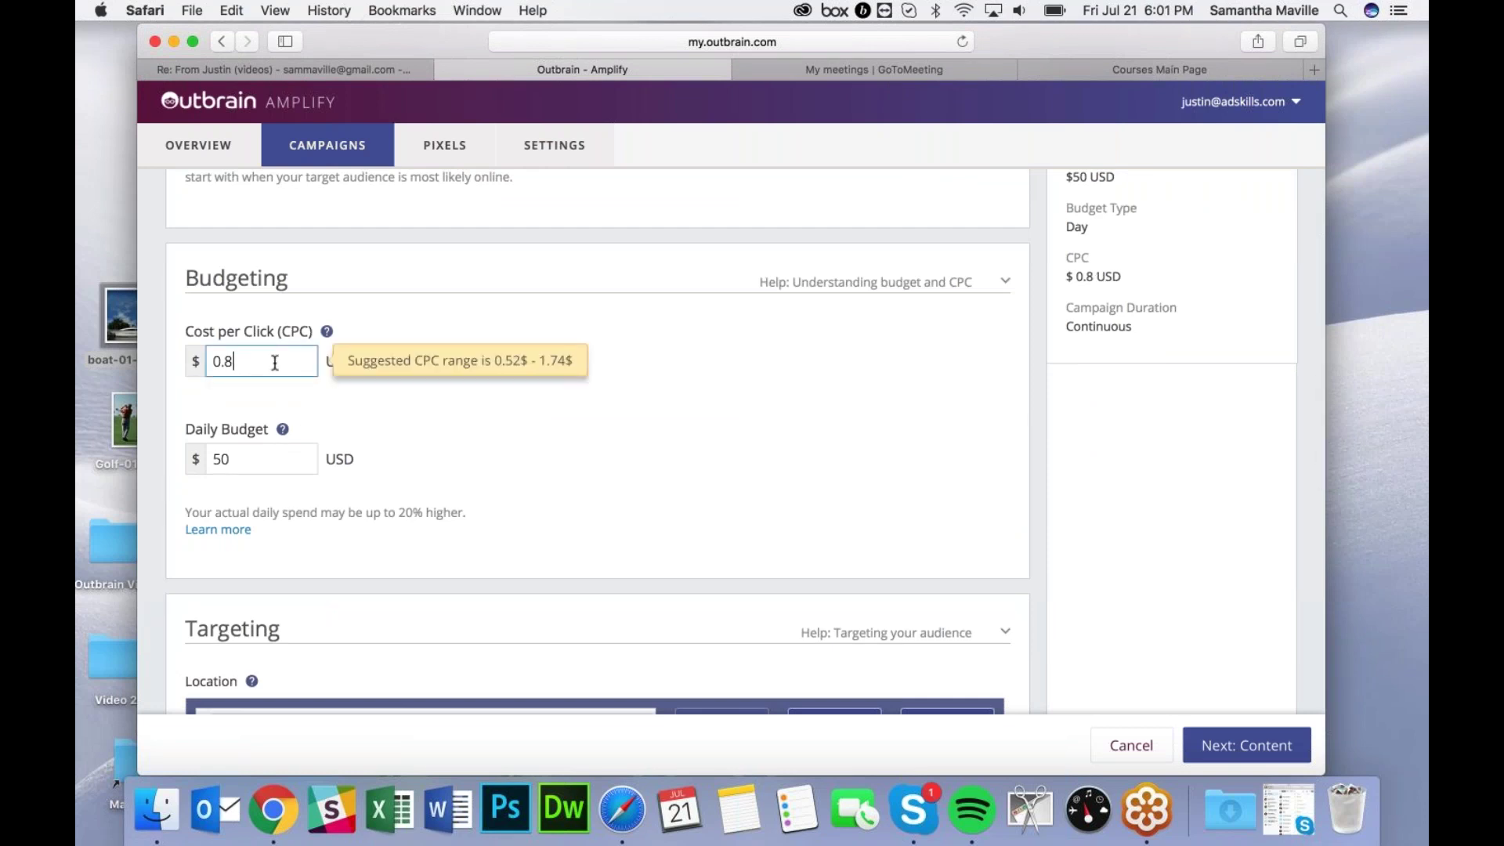
{"action": "type", "text": "51"}
{"action": "scroll", "coordinate": [392, 317], "scroll_direction": "down", "scroll_amount": 3}
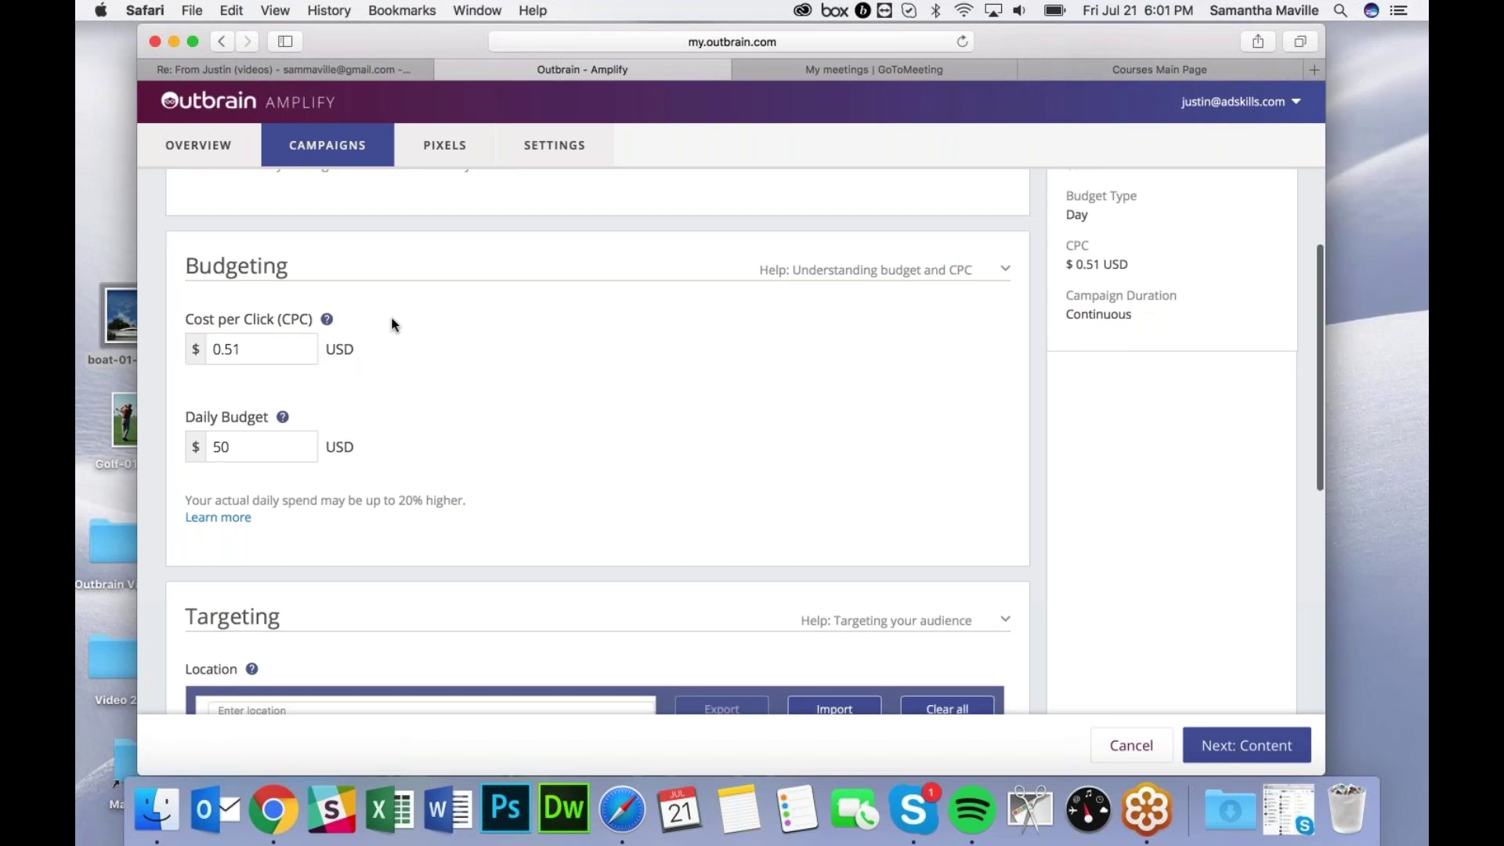
{"action": "left_click", "coordinate": [225, 350]}
{"action": "key", "text": "Tab"}
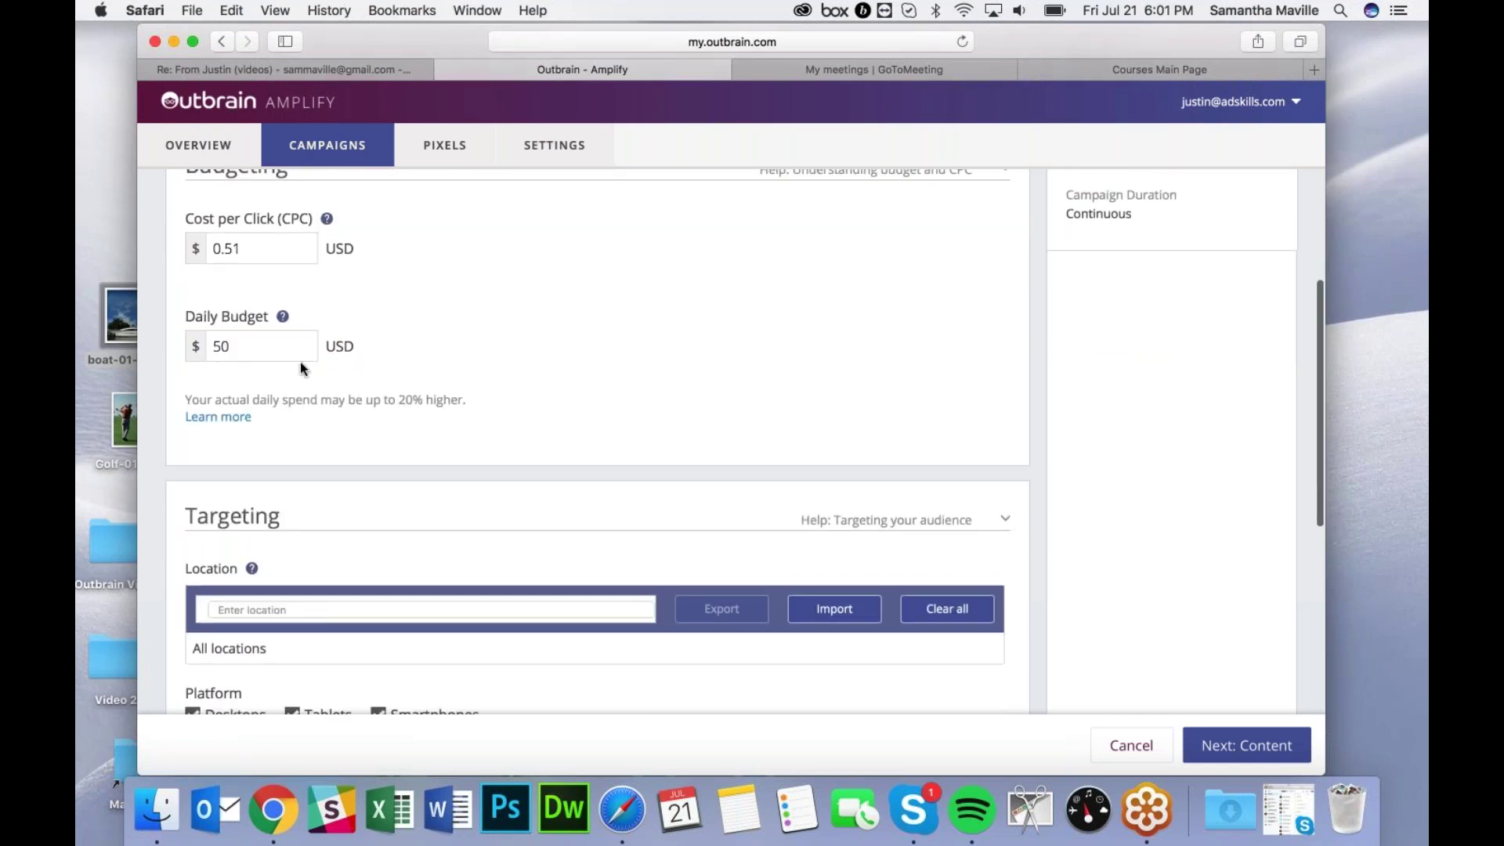
Add United States as the campaign's target location
{"action": "scroll", "coordinate": [502, 337], "scroll_direction": "down", "scroll_amount": 5}
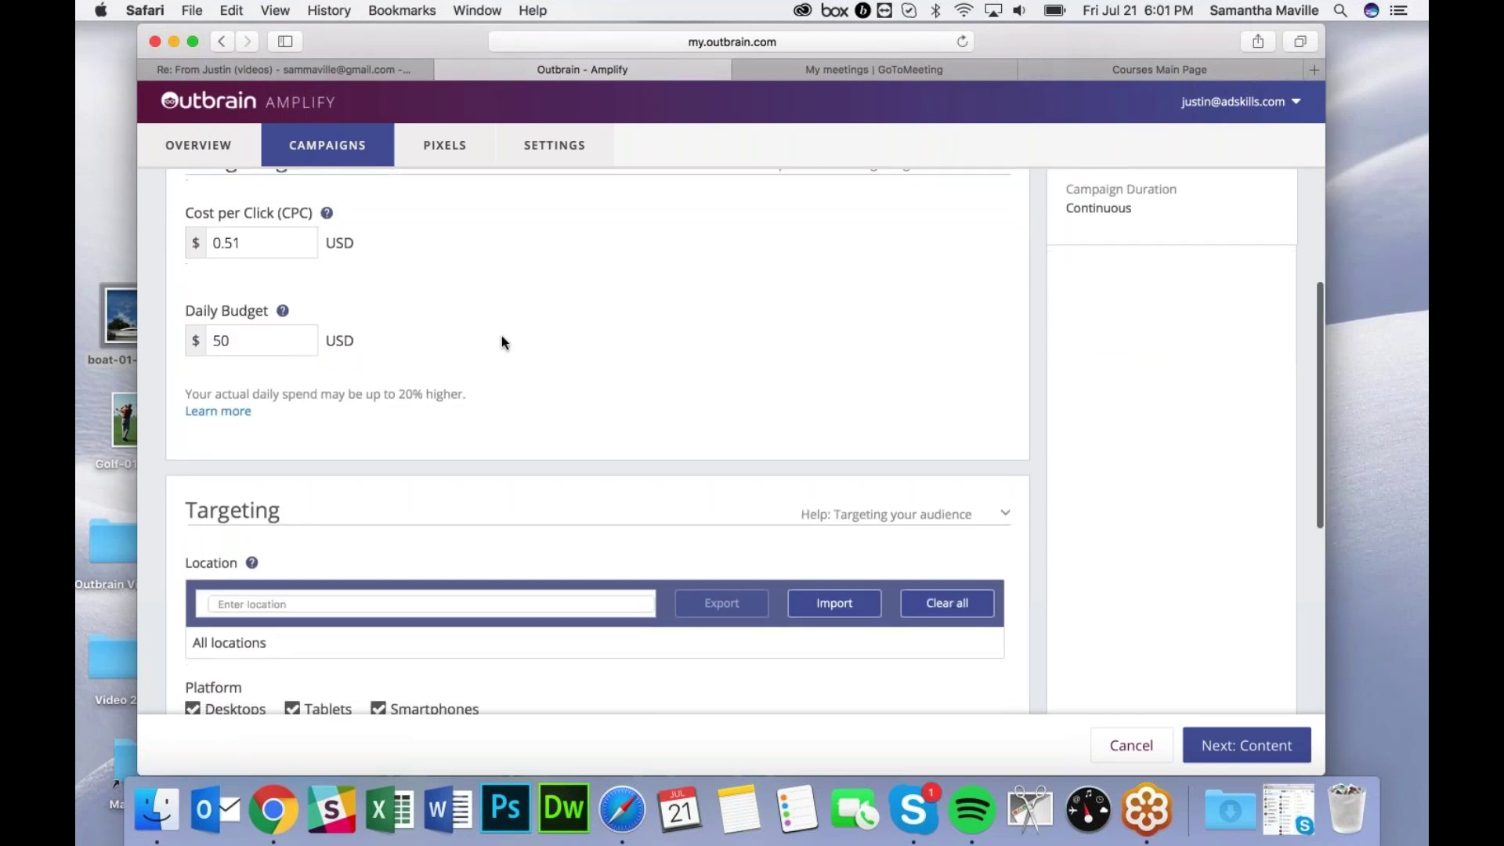
{"action": "left_click", "coordinate": [420, 377]}
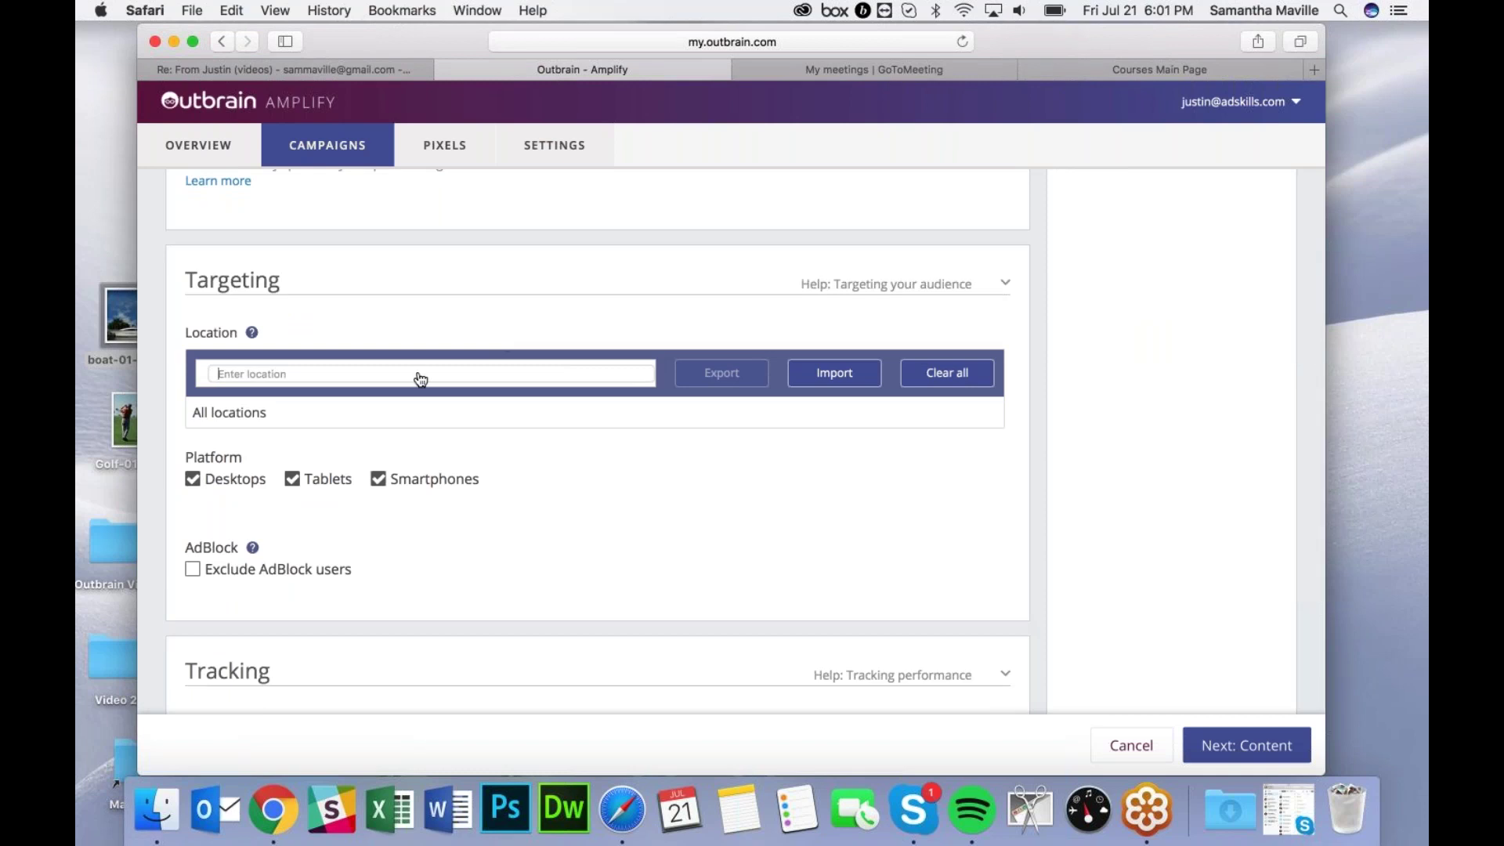
{"action": "type", "text": "united"}
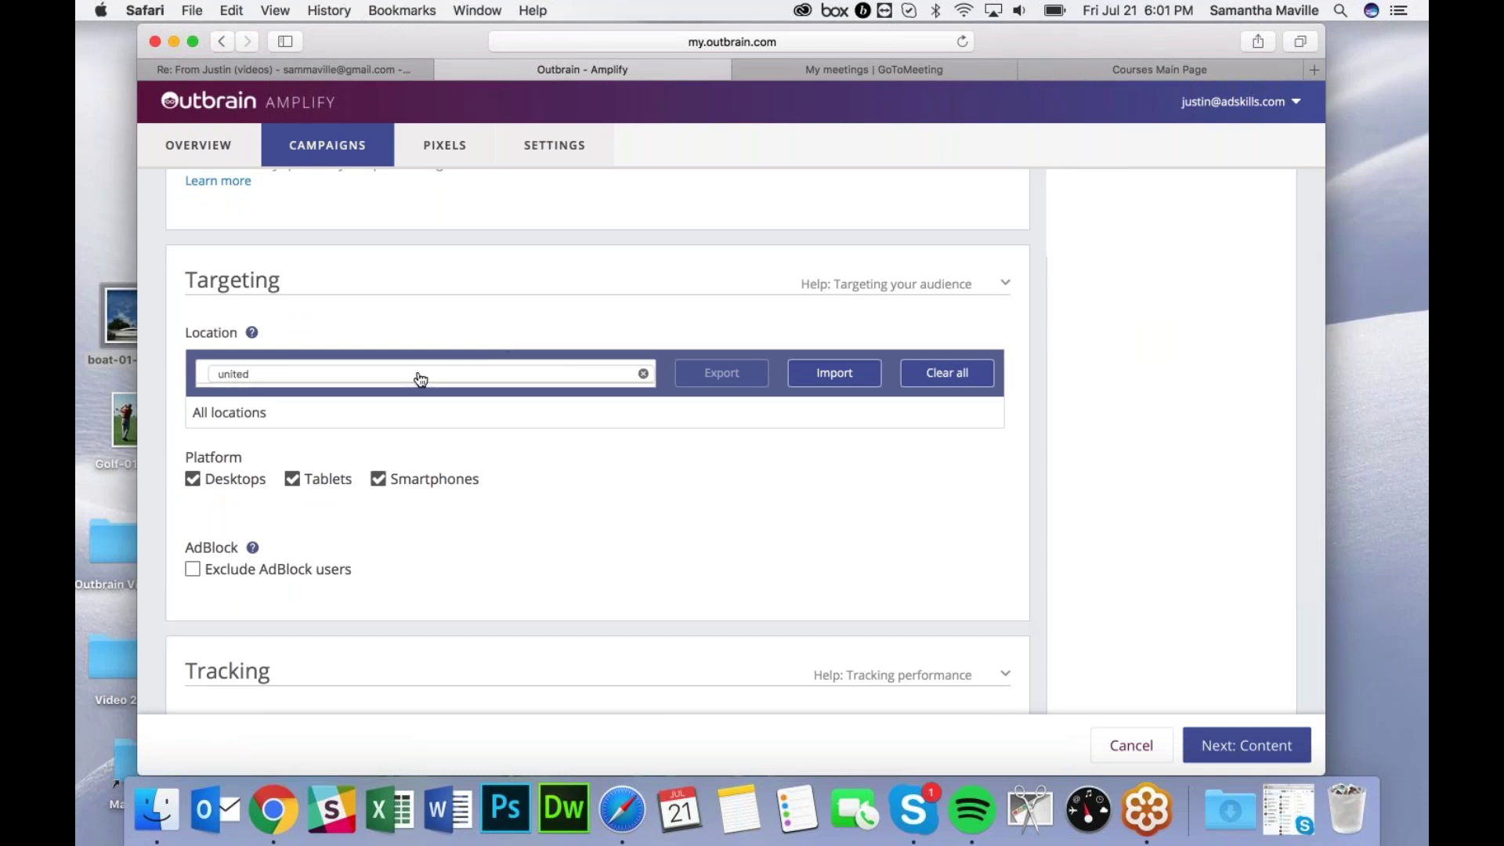
{"action": "left_click", "coordinate": [261, 459]}
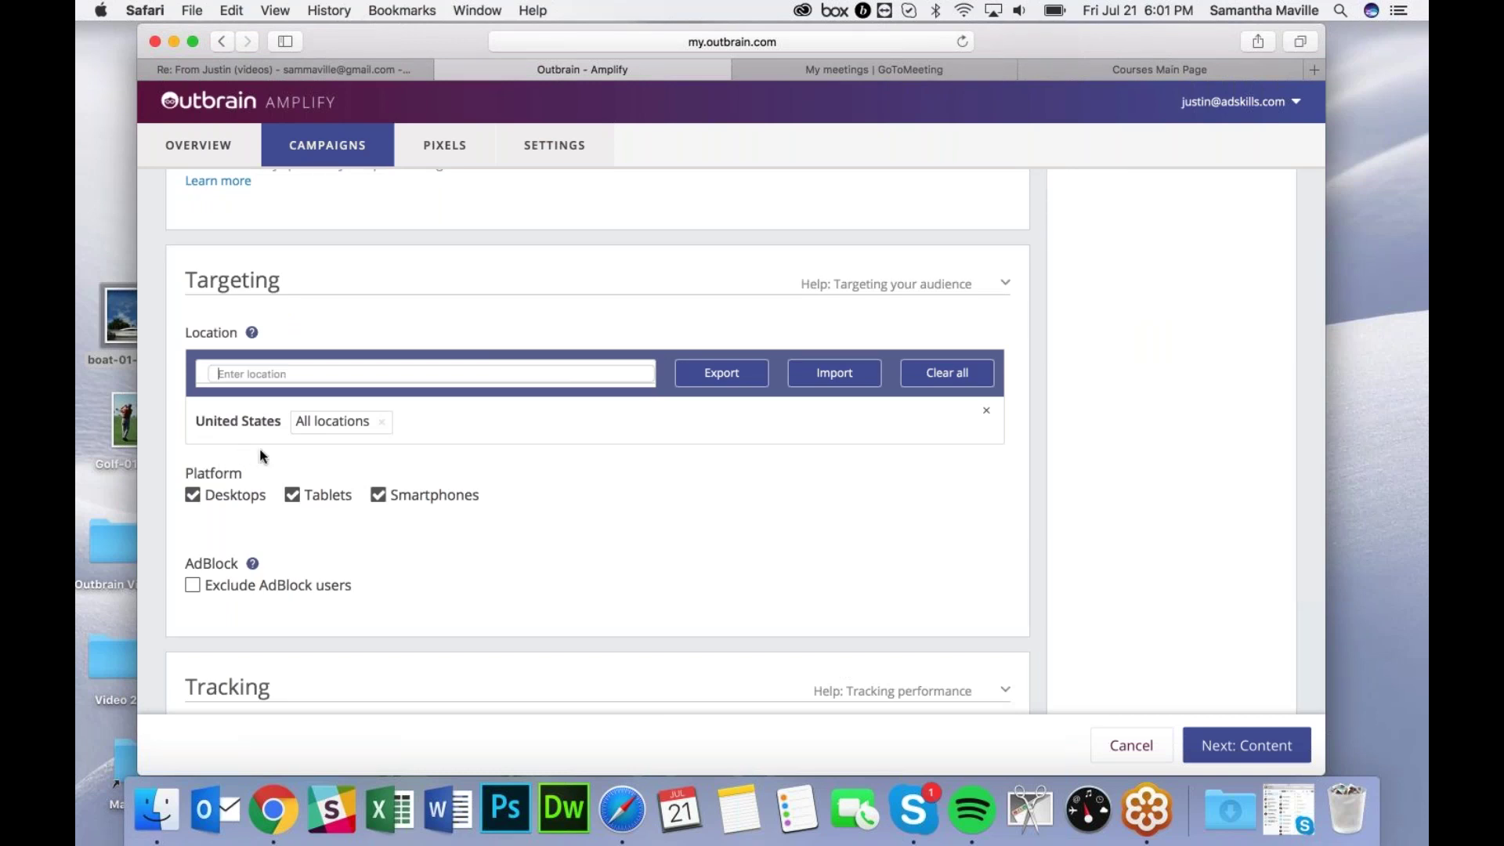
Exclude tablets and smartphones so only desktops are targeted
{"action": "left_click", "coordinate": [295, 495]}
{"action": "left_click", "coordinate": [378, 495]}
{"action": "scroll", "coordinate": [392, 501], "scroll_direction": "down", "scroll_amount": 1}
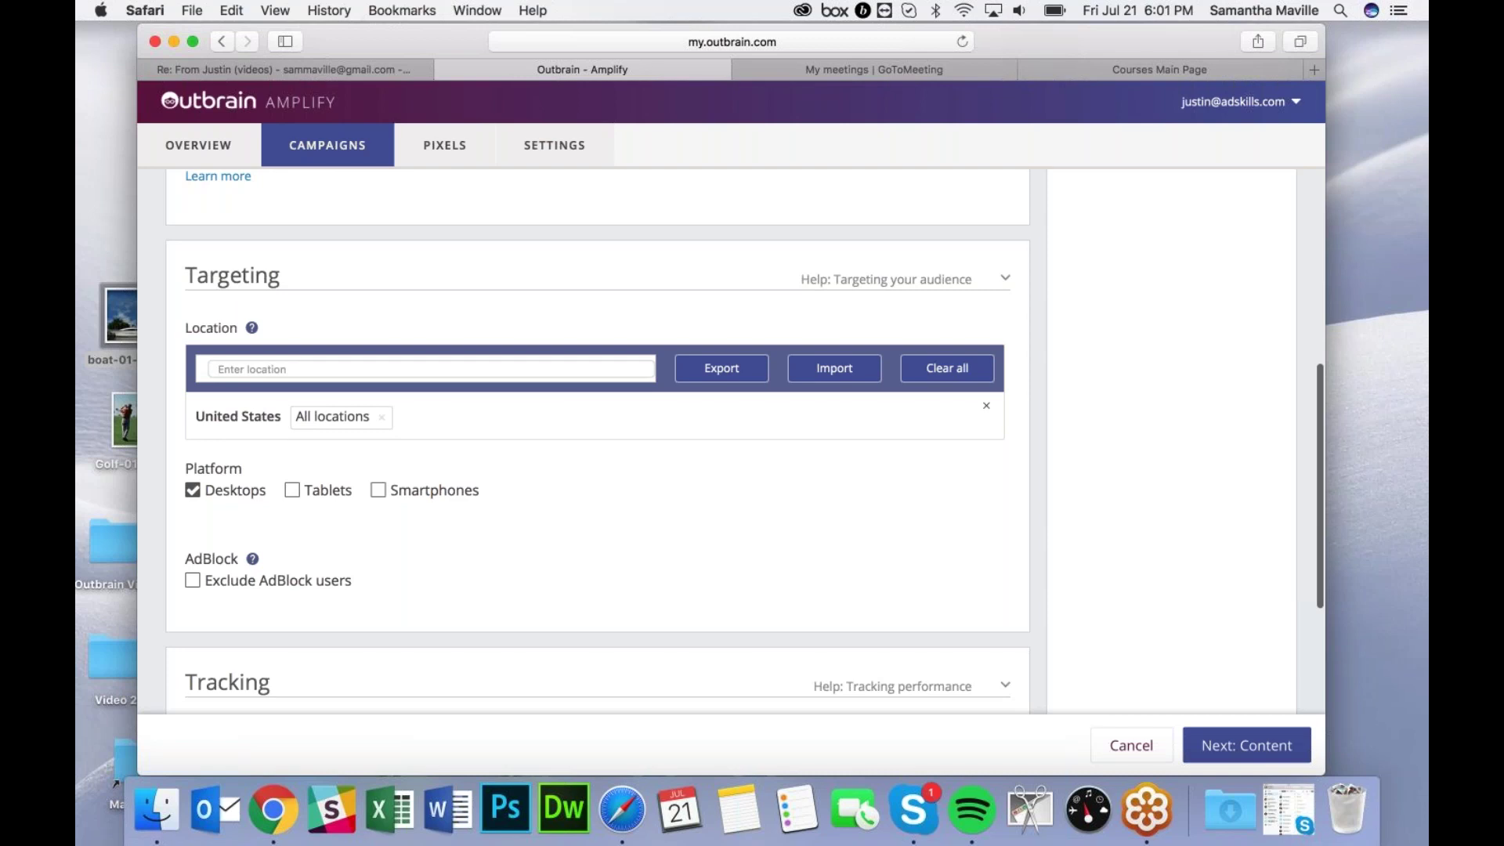
{"action": "scroll", "coordinate": [483, 335], "scroll_direction": "down", "scroll_amount": 10}
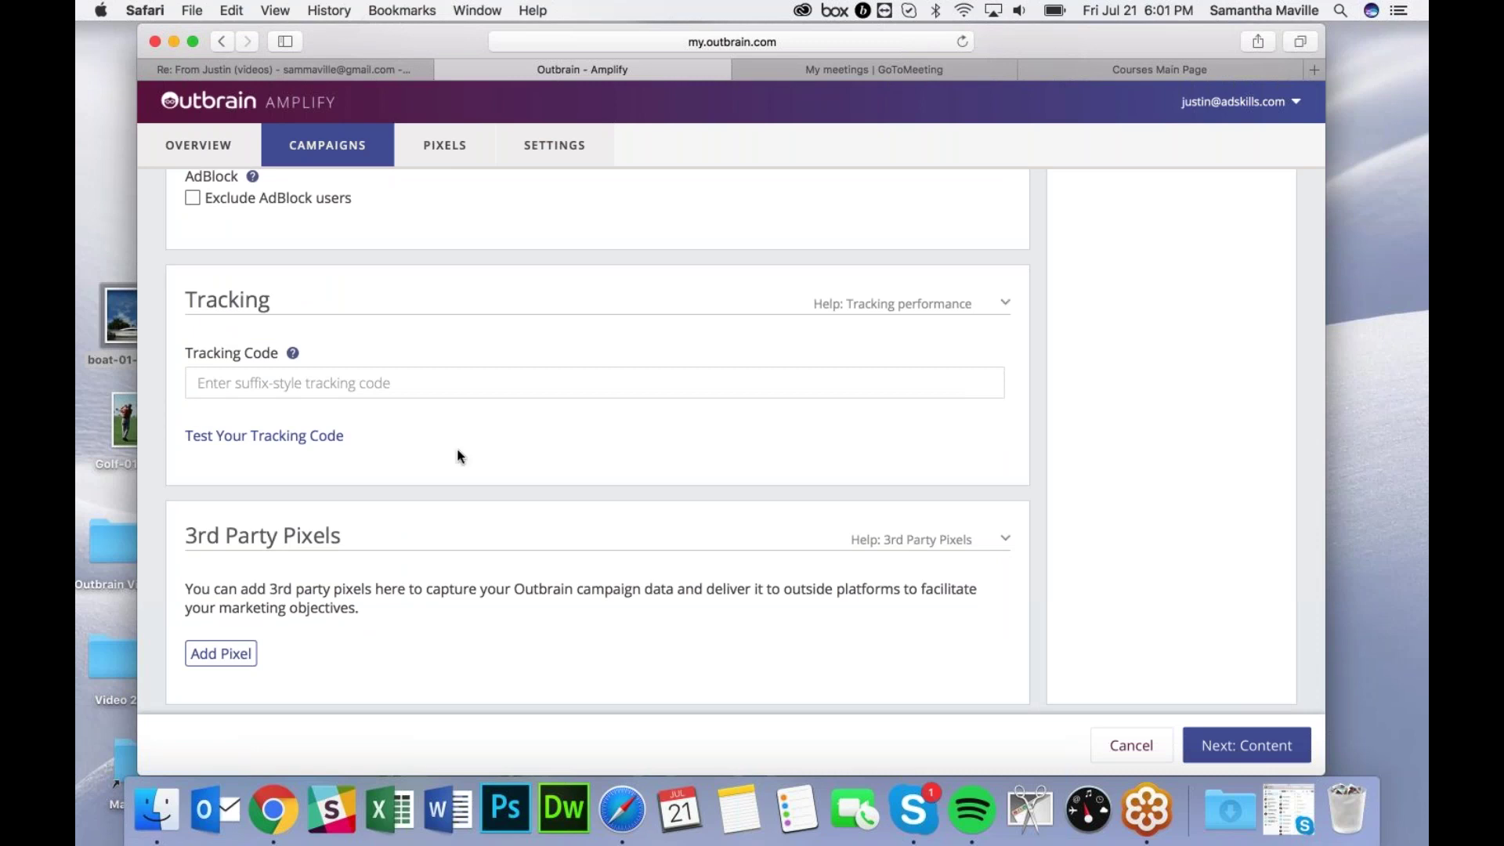
Continue to step 2, Add Content, via Next: Content
{"action": "scroll", "coordinate": [540, 469], "scroll_direction": "down", "scroll_amount": 3}
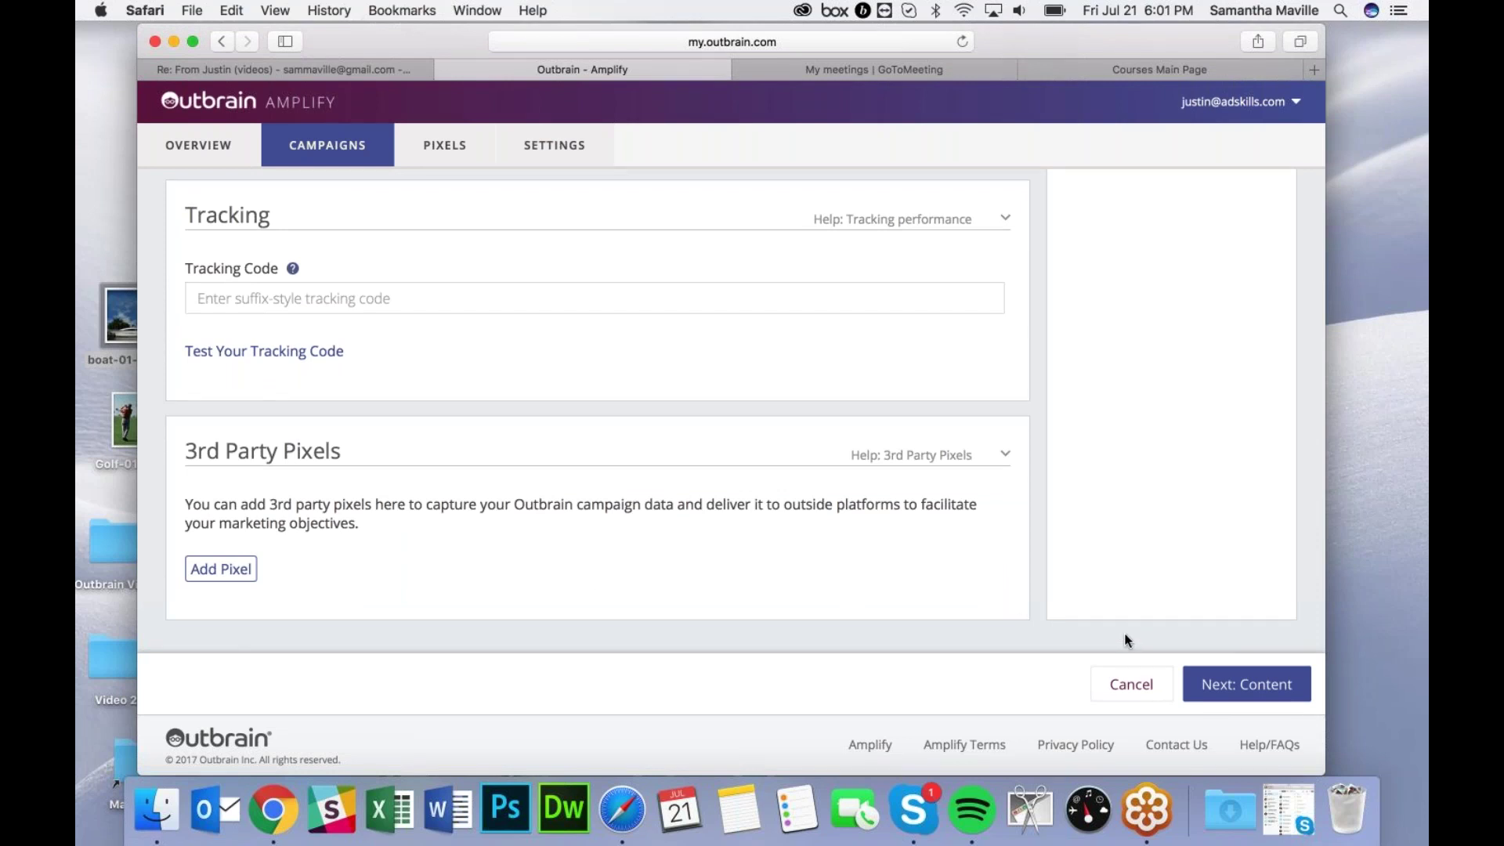
{"action": "left_click", "coordinate": [1216, 684]}
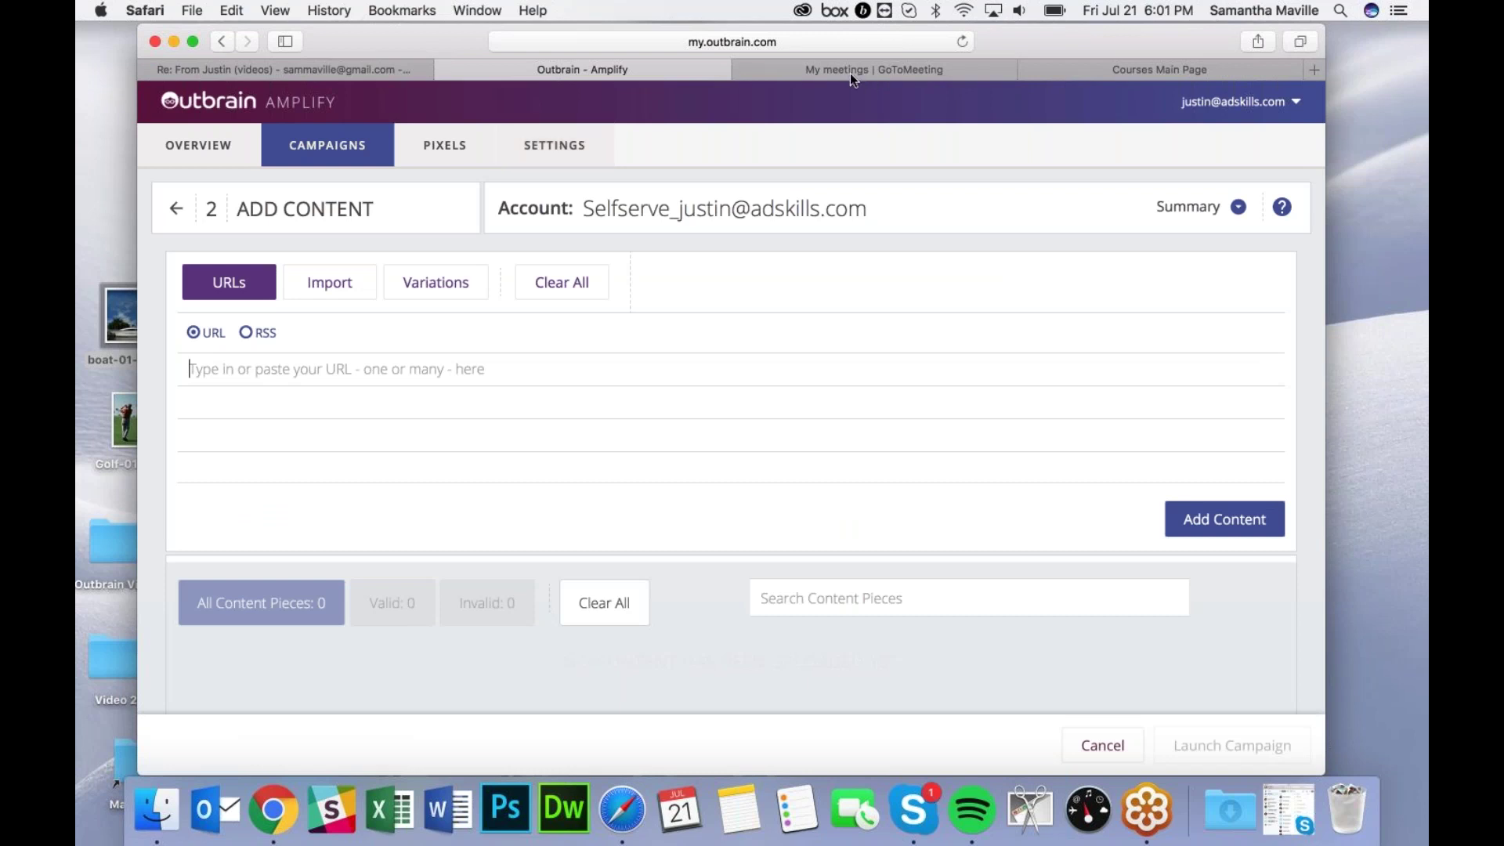
{"action": "left_click", "coordinate": [1095, 74]}
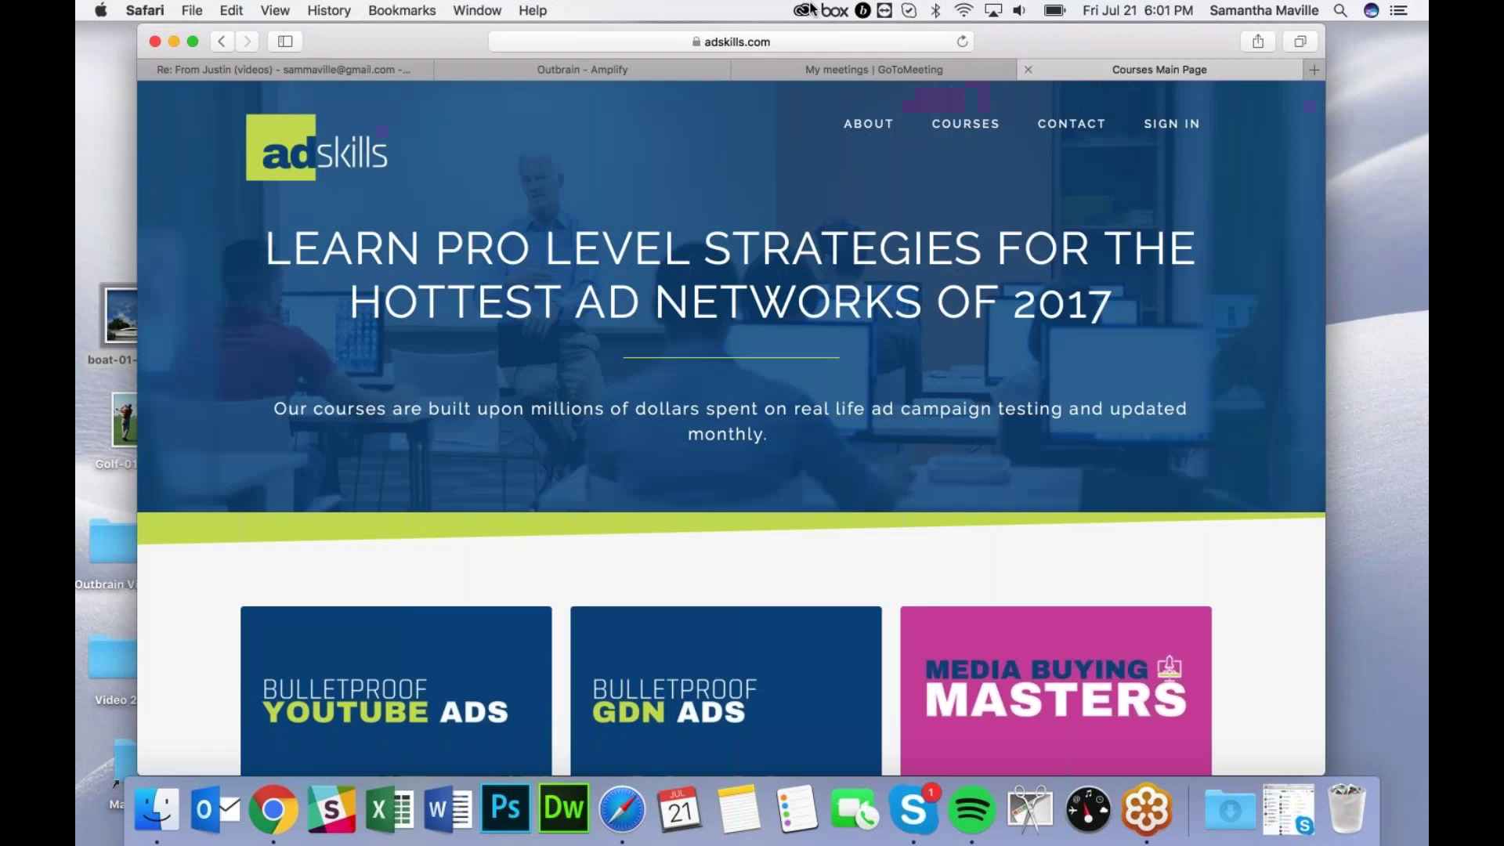
{"action": "left_click", "coordinate": [656, 40]}
{"action": "key", "text": "super+c"}
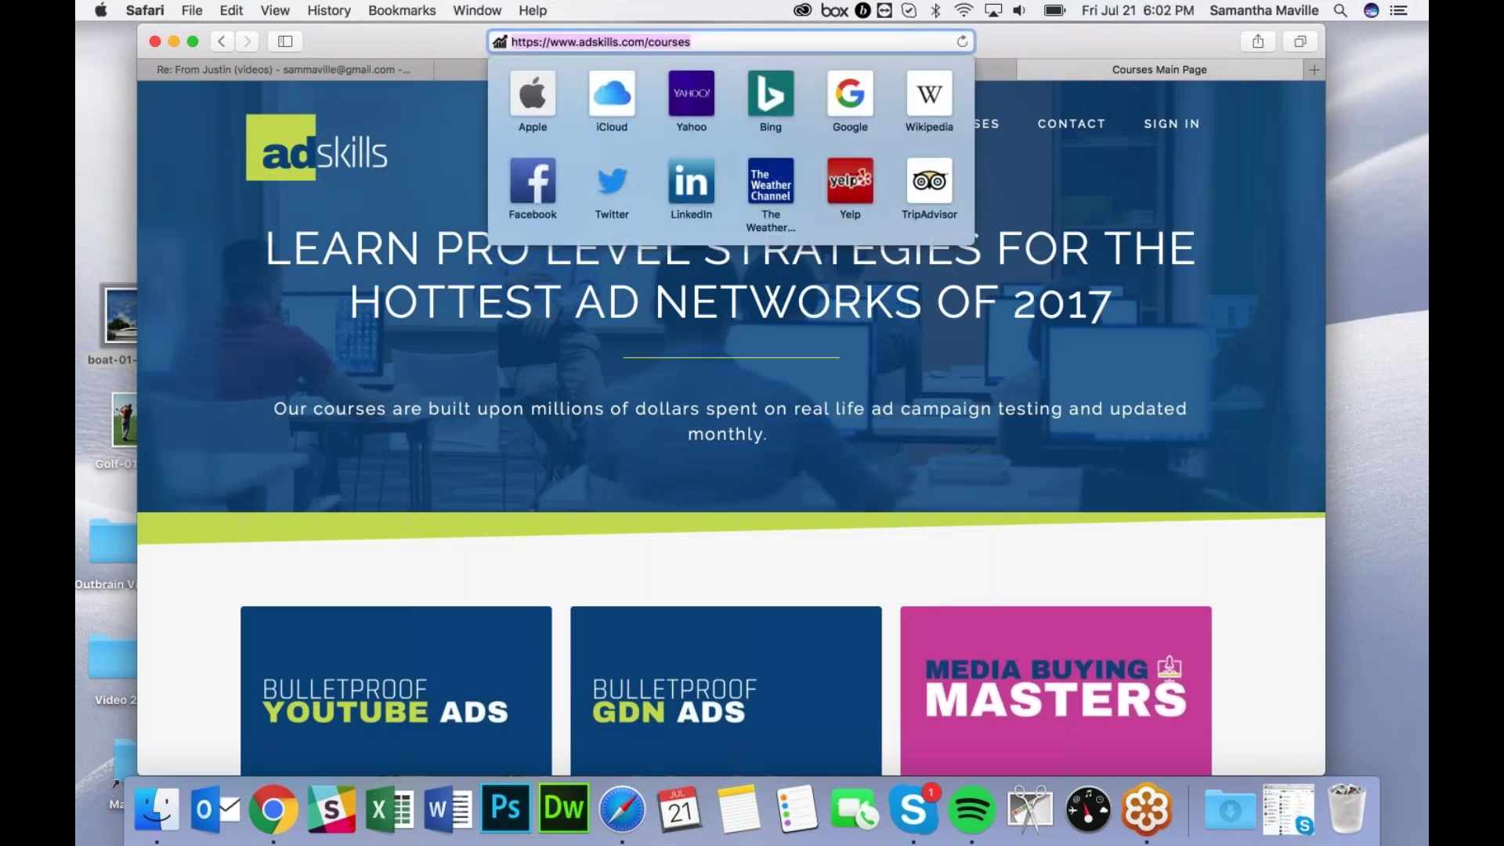
{"action": "left_click", "coordinate": [373, 44]}
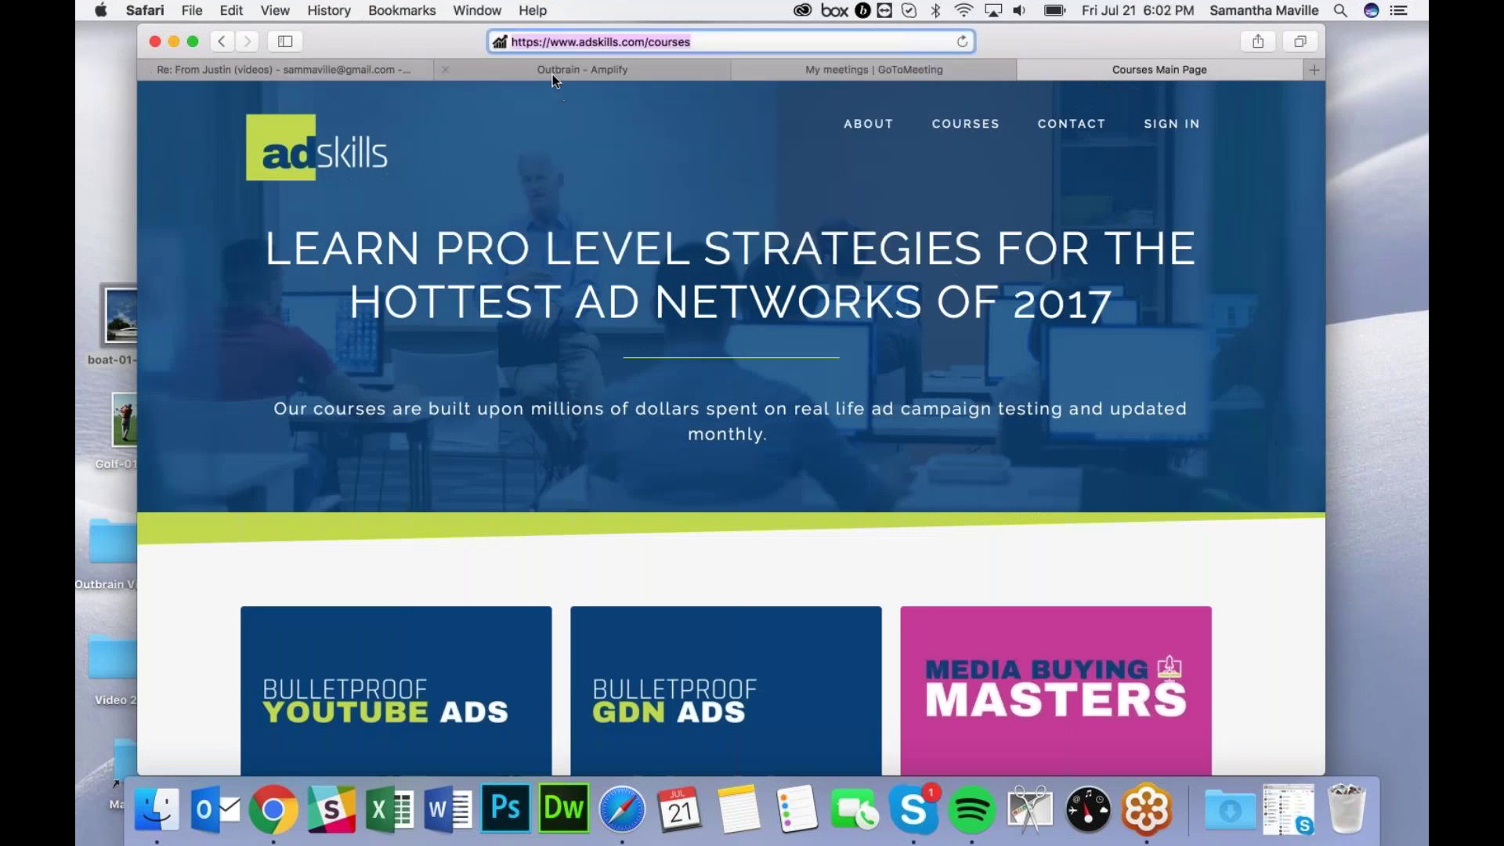
{"action": "left_click", "coordinate": [552, 73]}
{"action": "key", "text": "super+v"}
{"action": "left_click", "coordinate": [862, 598]}
Paste the courses URL into three more rows and add all four as content
{"action": "left_click", "coordinate": [222, 401]}
{"action": "key", "text": "super+v"}
{"action": "left_click", "coordinate": [225, 441]}
{"action": "key", "text": "super+v"}
{"action": "left_click", "coordinate": [231, 471]}
{"action": "key", "text": "super+v"}
{"action": "key", "text": "super+z"}
{"action": "key", "text": "super+v"}
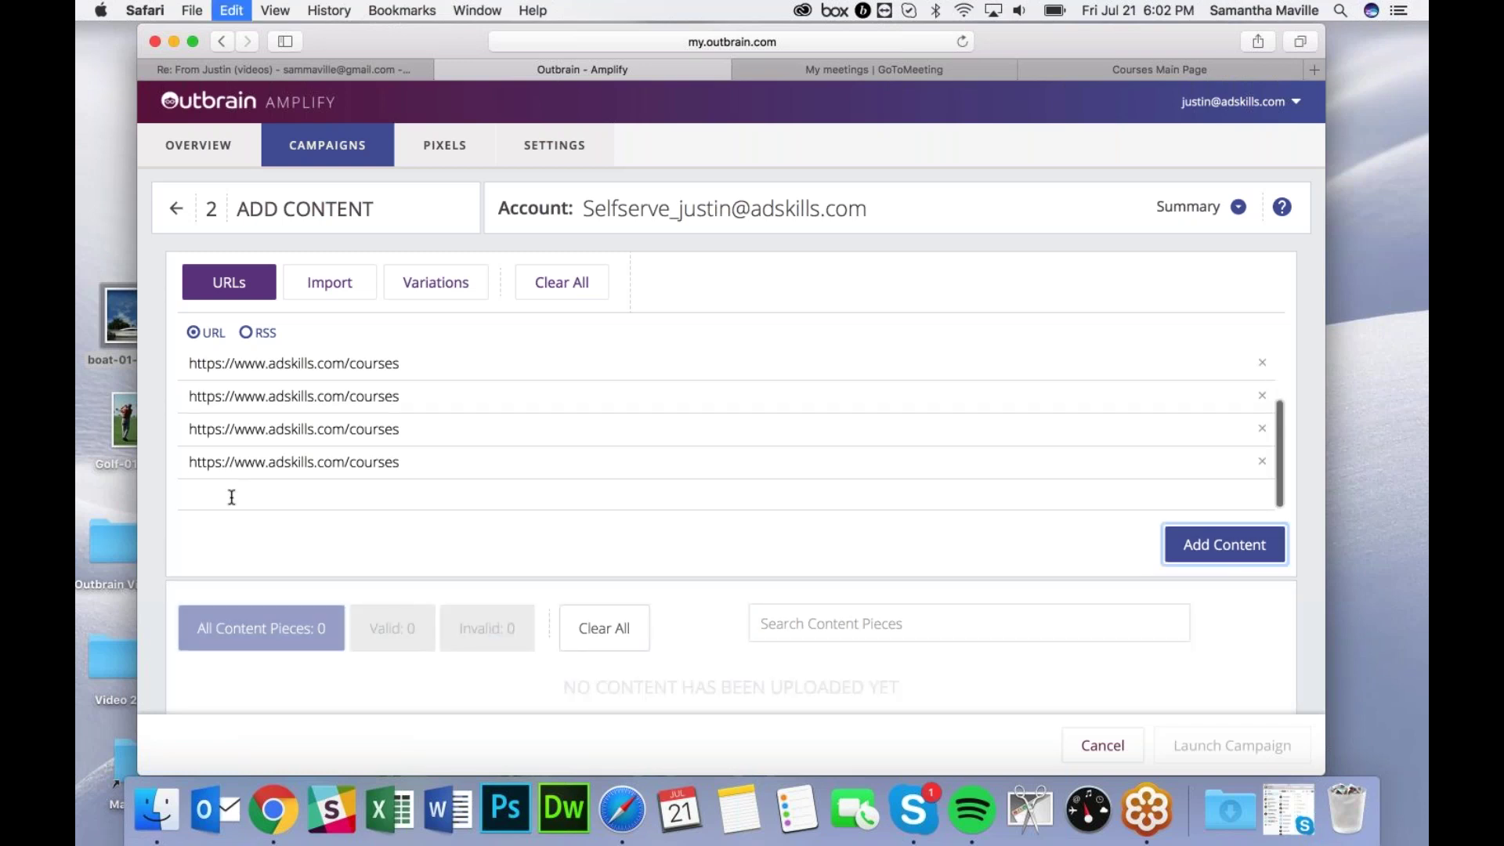
{"action": "left_click", "coordinate": [1194, 548]}
Title the first two cards 'Best Marketing Tips For 2017'
{"action": "scroll", "coordinate": [1092, 525], "scroll_direction": "down", "scroll_amount": 10}
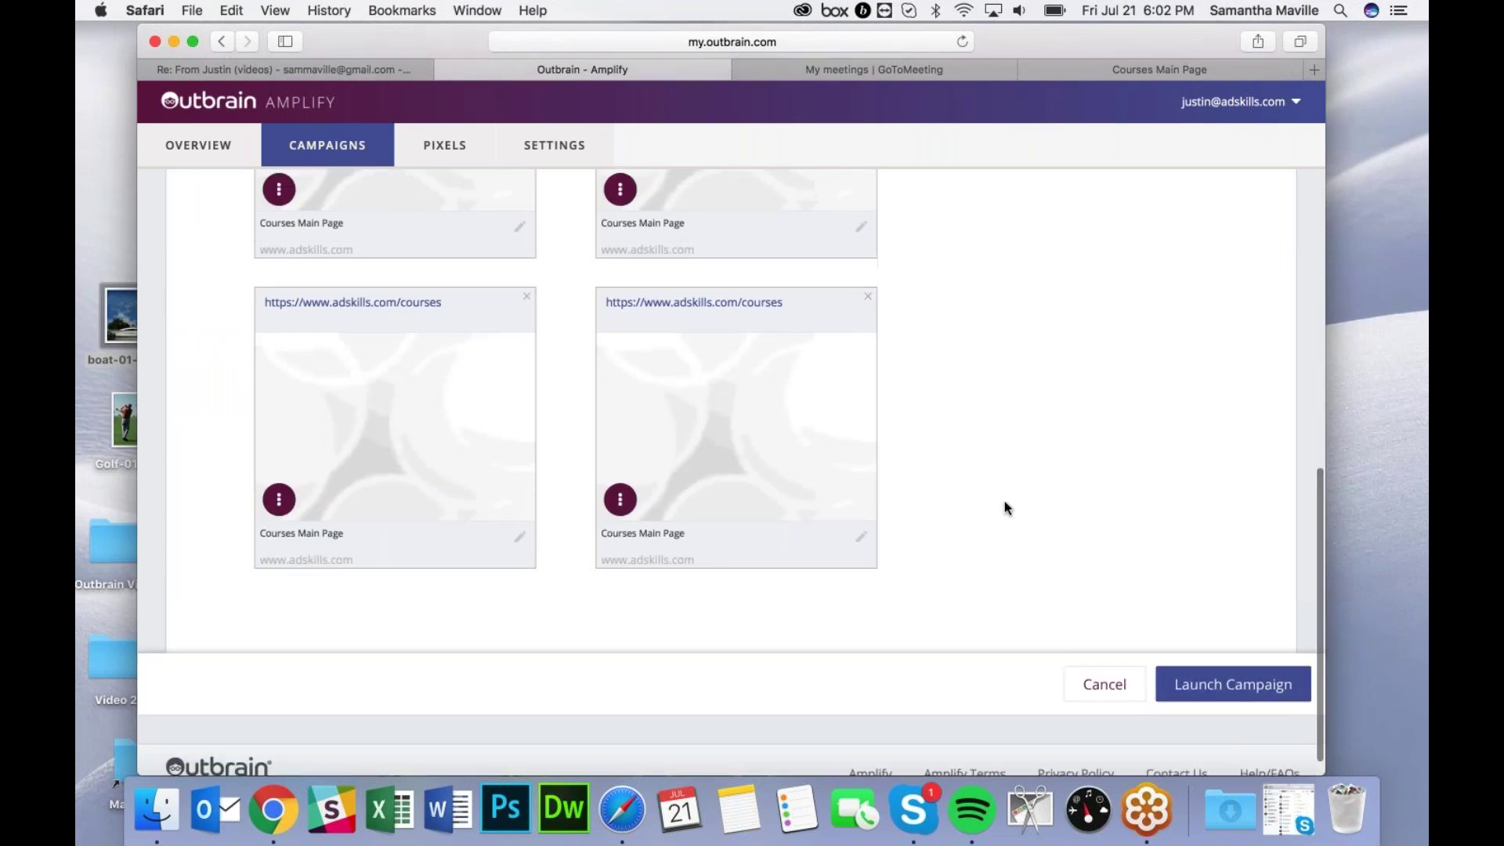
{"action": "scroll", "coordinate": [1003, 508], "scroll_direction": "up", "scroll_amount": 3}
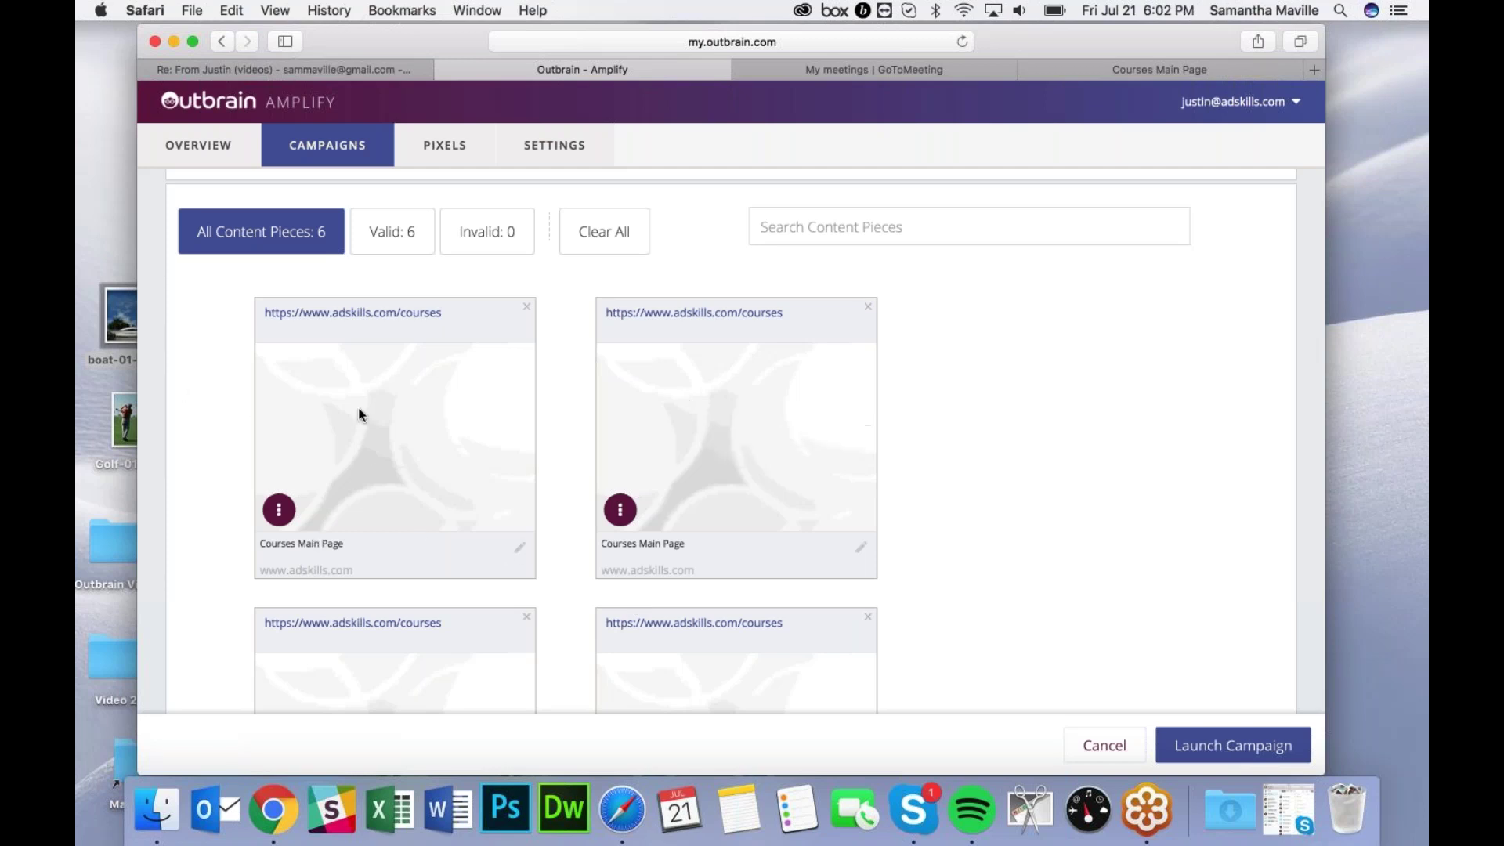
{"action": "left_click", "coordinate": [520, 548]}
{"action": "left_click", "coordinate": [520, 551]}
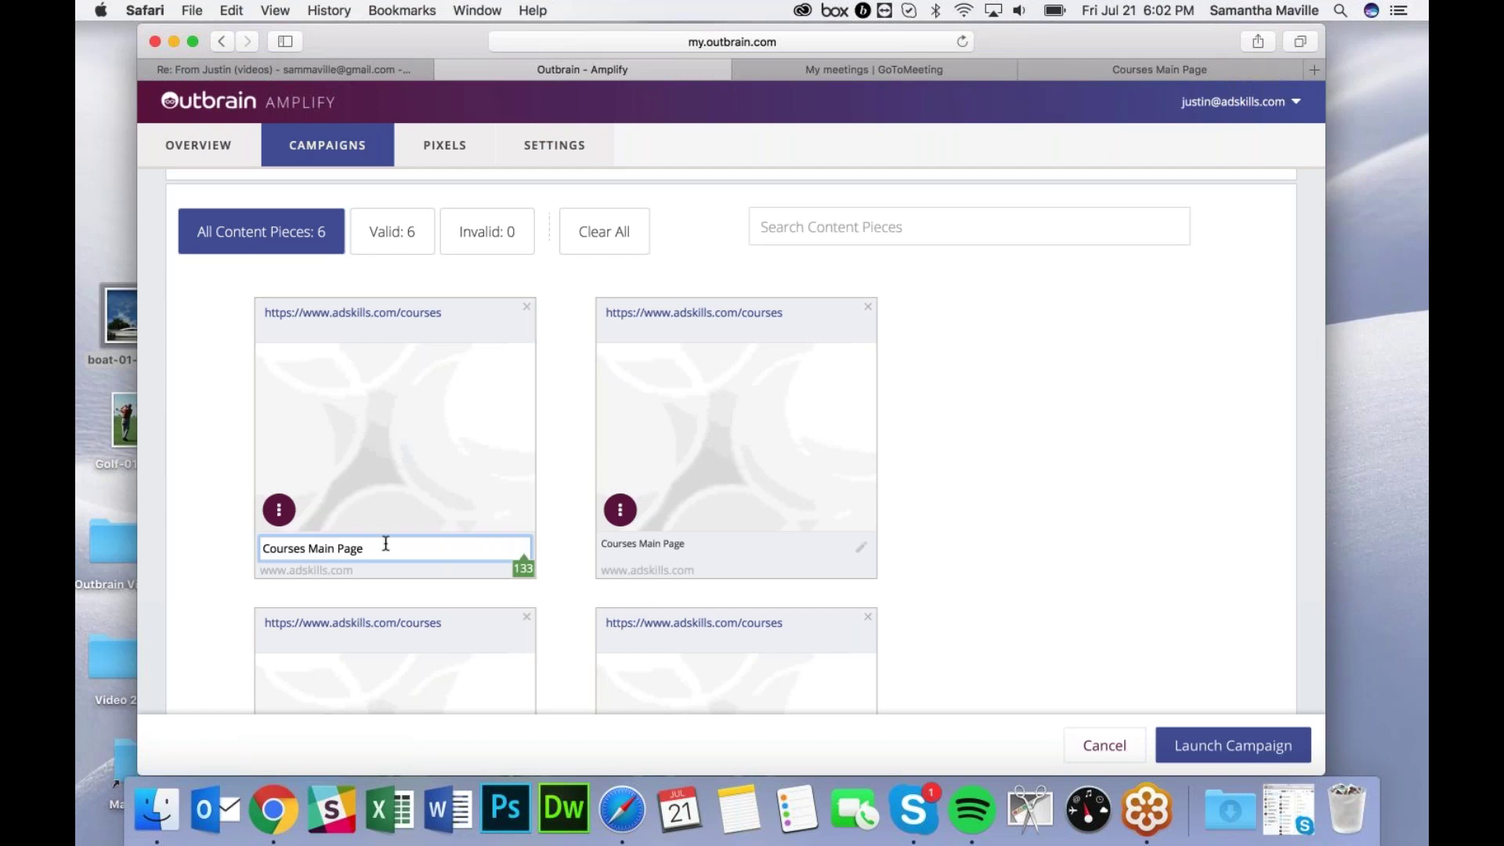
{"action": "left_click_drag", "start_coordinate": [386, 547], "coordinate": [195, 538]}
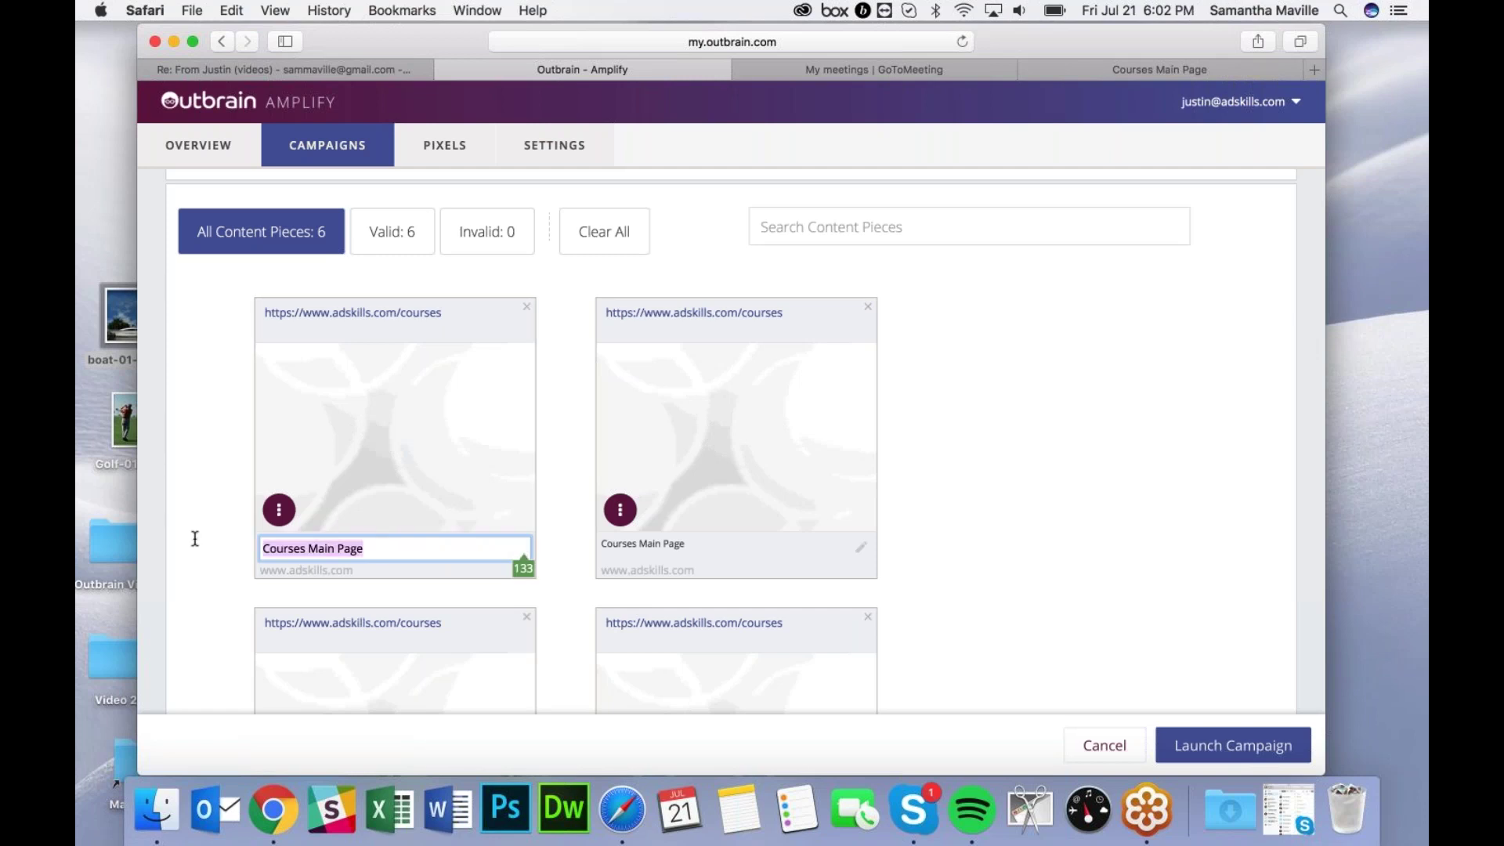
{"action": "type", "text": "B"}
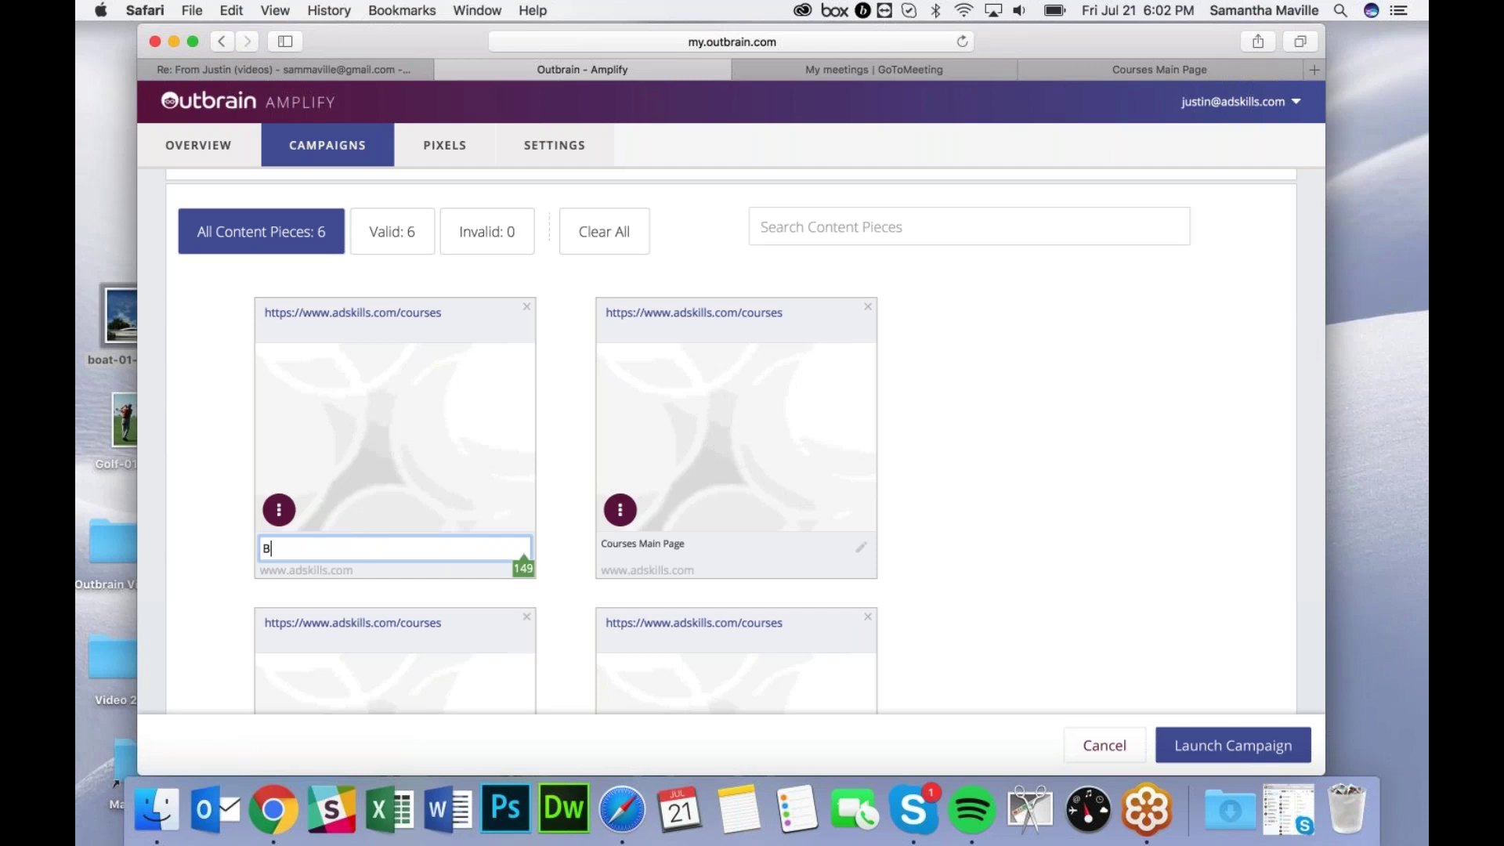
{"action": "type", "text": "est Marketing Tips For 2017"}
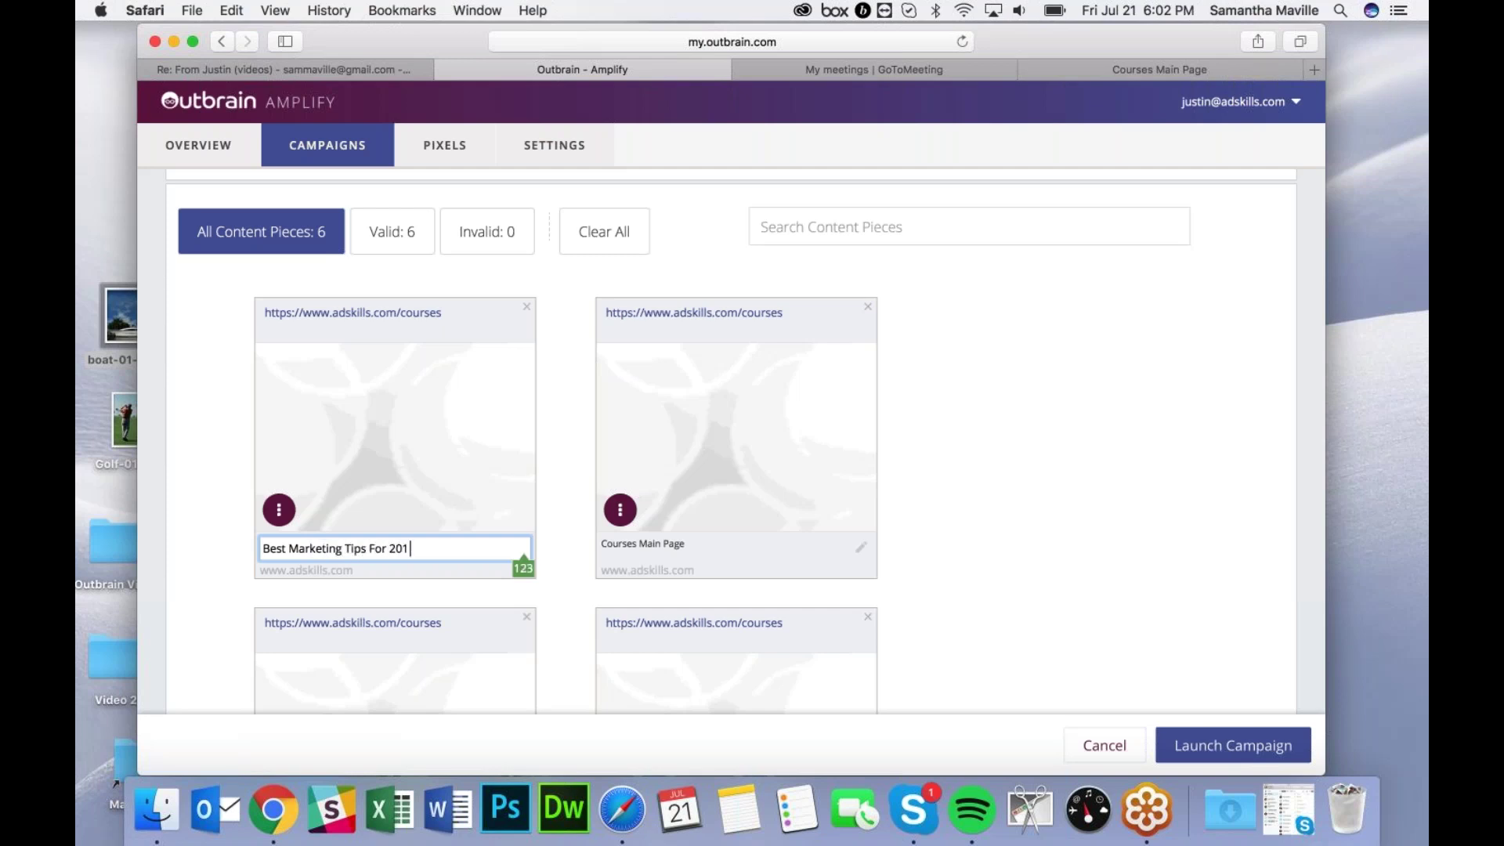
{"action": "triple_click", "coordinate": [313, 548]}
{"action": "key", "text": "super+c"}
{"action": "left_click", "coordinate": [705, 549]}
{"action": "key", "text": "super+a"}
{"action": "key", "text": "super+v"}
Title the third and fourth cards 'How To Dominate PPC'
{"action": "scroll", "coordinate": [745, 442], "scroll_direction": "down", "scroll_amount": 5}
{"action": "scroll", "coordinate": [391, 509], "scroll_direction": "down", "scroll_amount": 3}
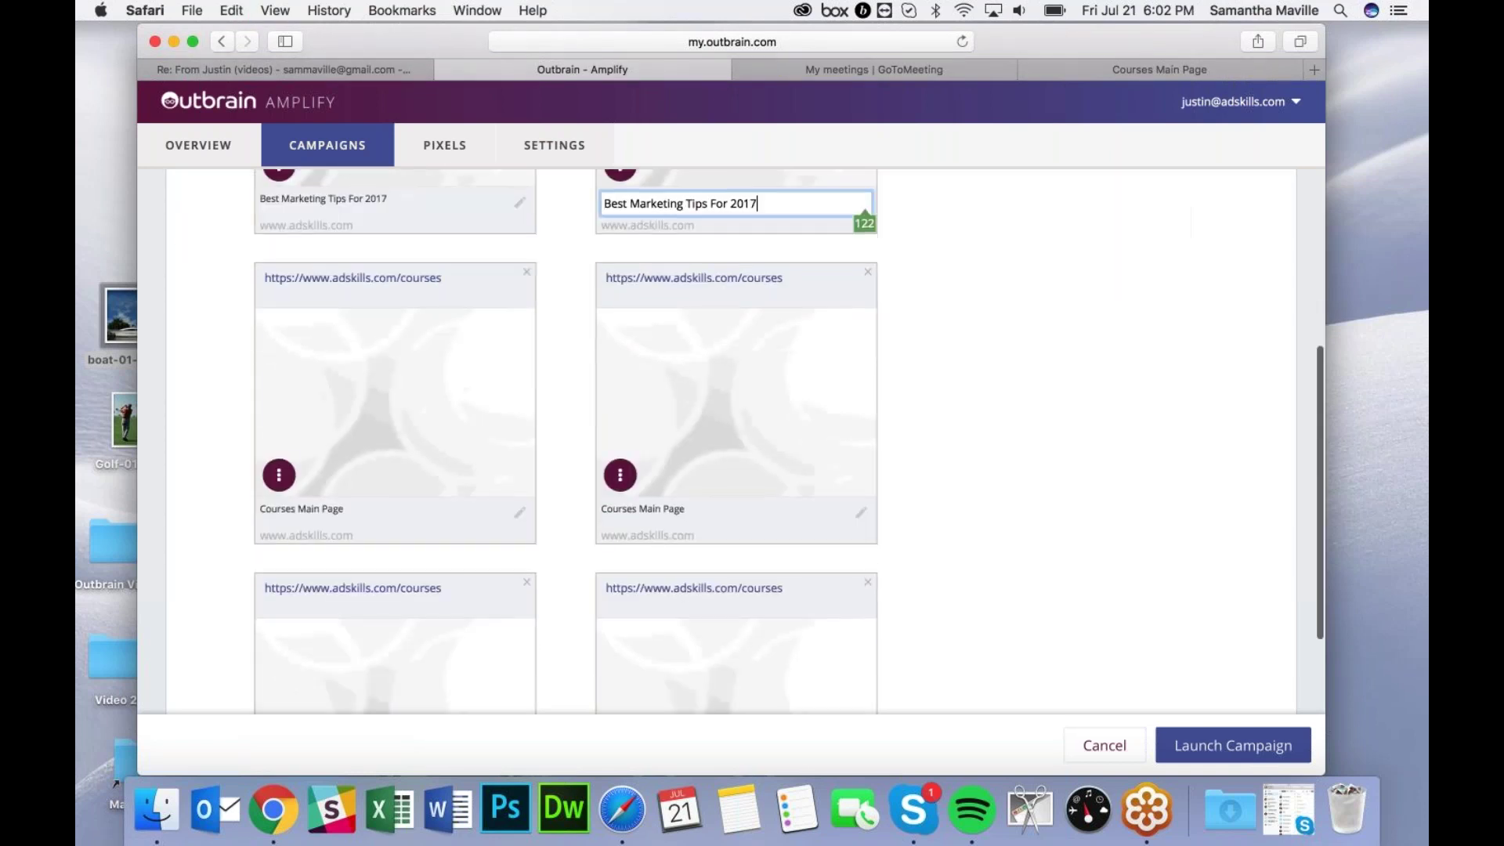
{"action": "left_click", "coordinate": [360, 504]}
{"action": "triple_click", "coordinate": [358, 503]}
{"action": "type", "text": "H"}
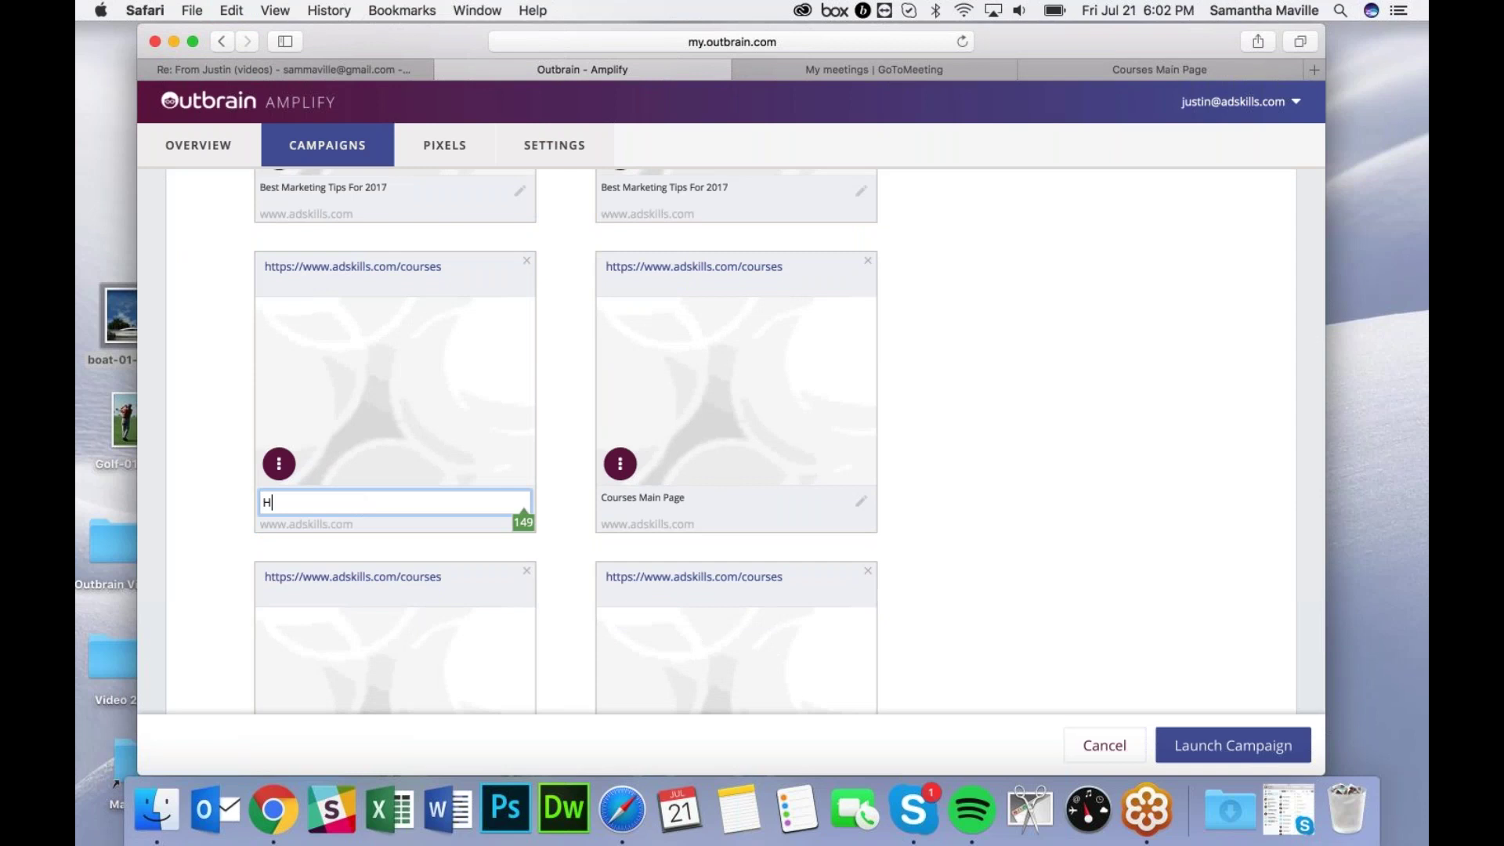
{"action": "type", "text": "ow To Dominate PPC"}
{"action": "triple_click", "coordinate": [364, 503]}
{"action": "left_click", "coordinate": [642, 501]}
{"action": "triple_click", "coordinate": [642, 501]}
{"action": "key", "text": "super+v"}
Title the last two cards '3 Easy Steps To Mastering Online Marketing'
{"action": "scroll", "coordinate": [728, 438], "scroll_direction": "down", "scroll_amount": 5}
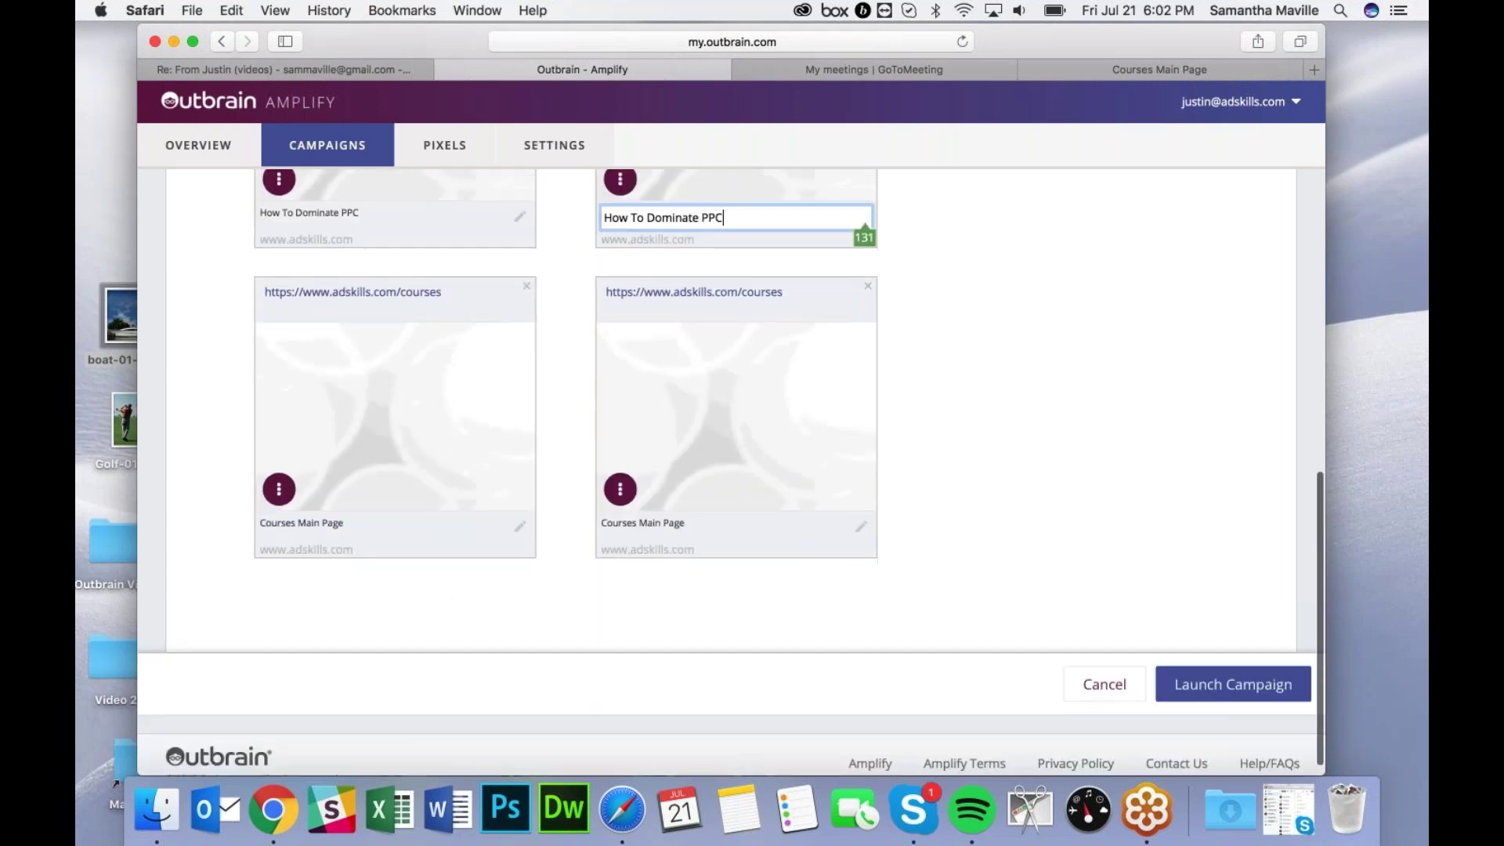
{"action": "left_click", "coordinate": [313, 527]}
{"action": "triple_click", "coordinate": [314, 527]}
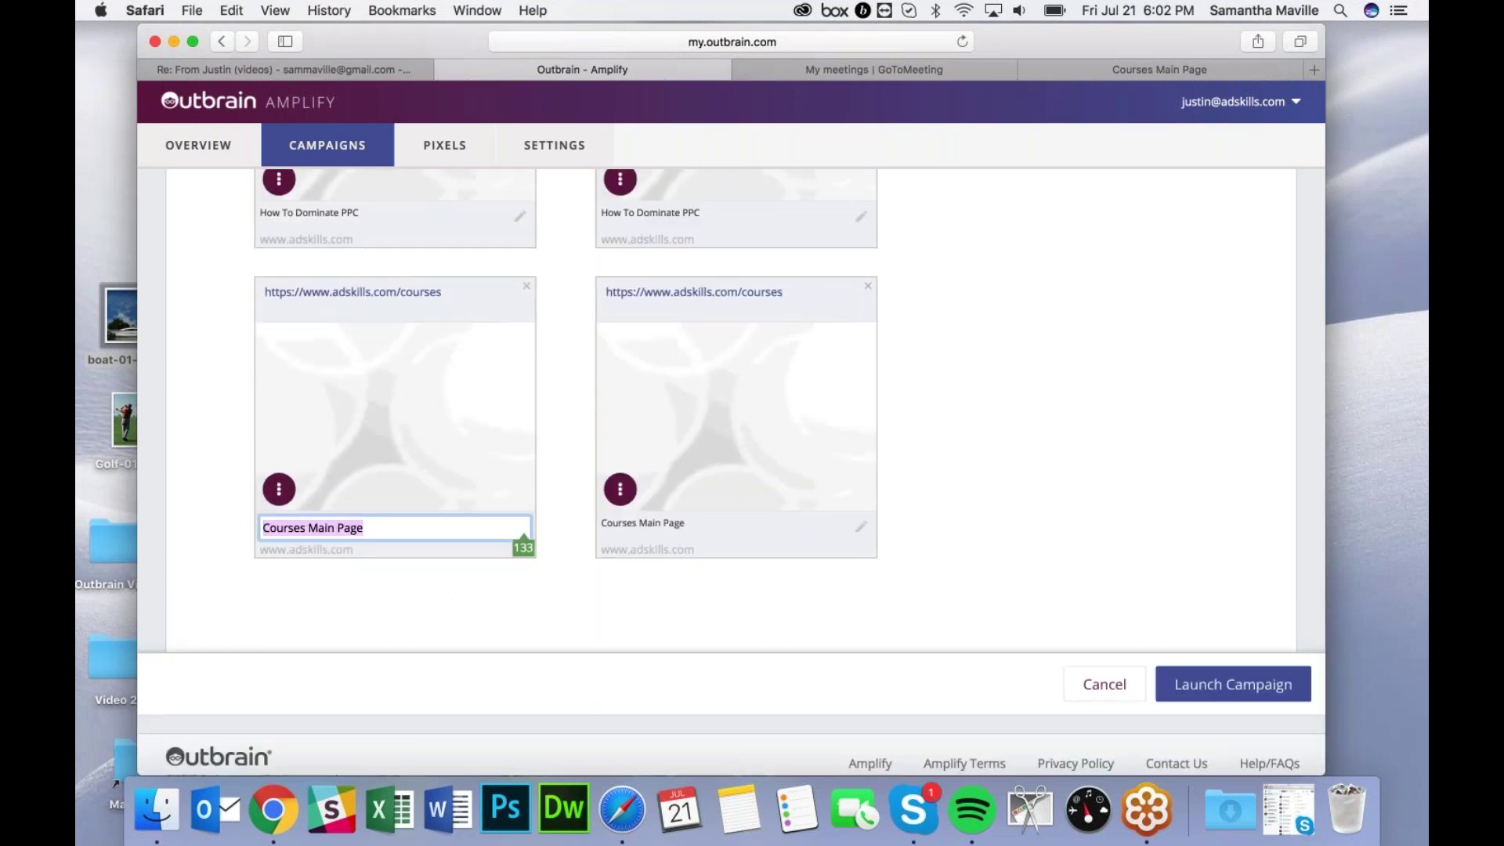
{"action": "type", "text": "3 Eas"}
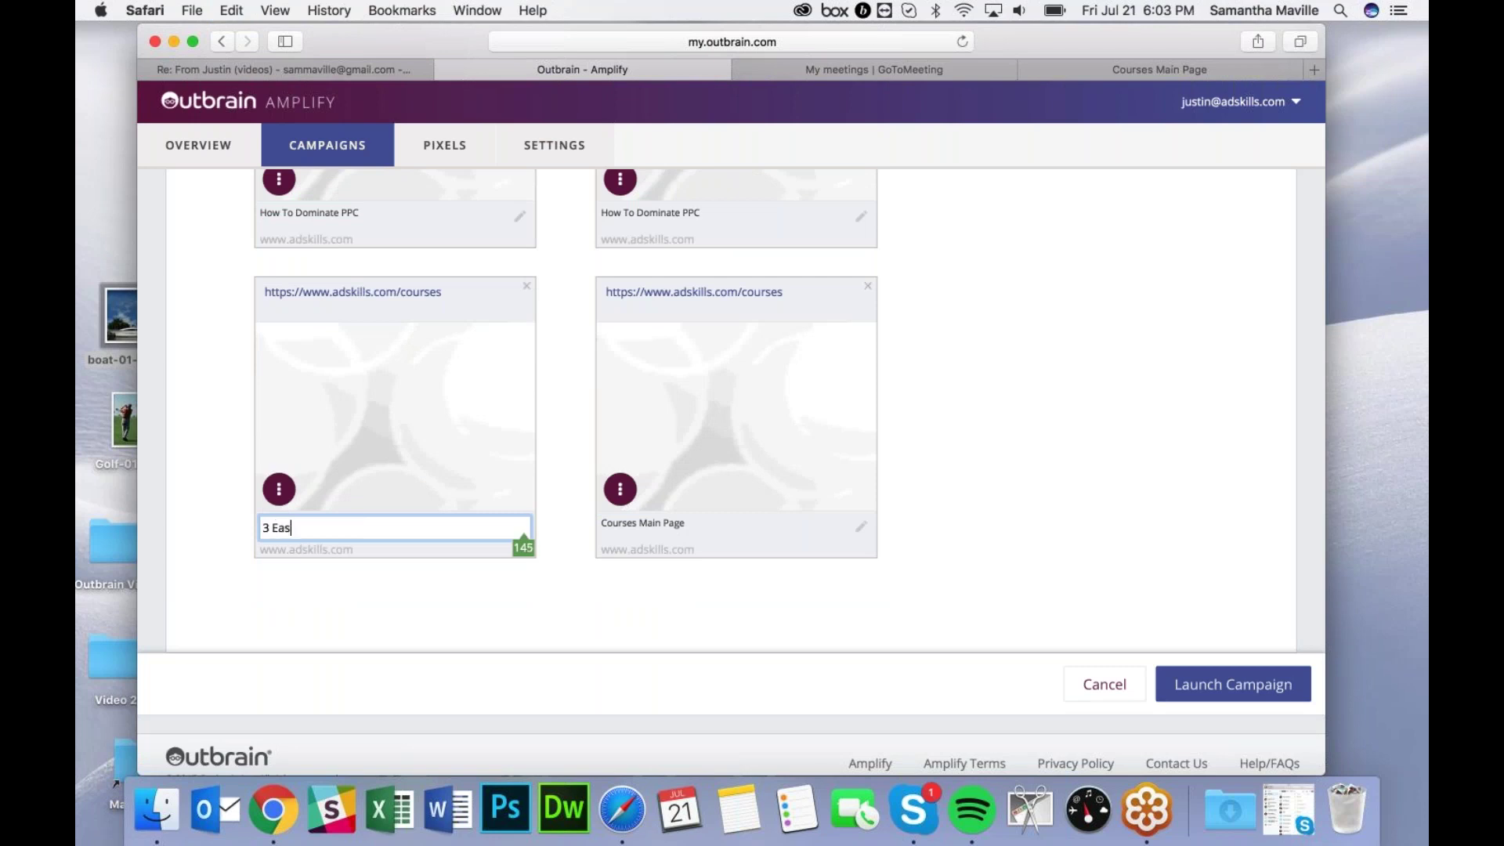
{"action": "type", "text": "y Steps To Mastering Online Marketing"}
{"action": "left_click", "coordinate": [325, 527]}
{"action": "double_click", "coordinate": [327, 527]}
{"action": "key", "text": "super+a"}
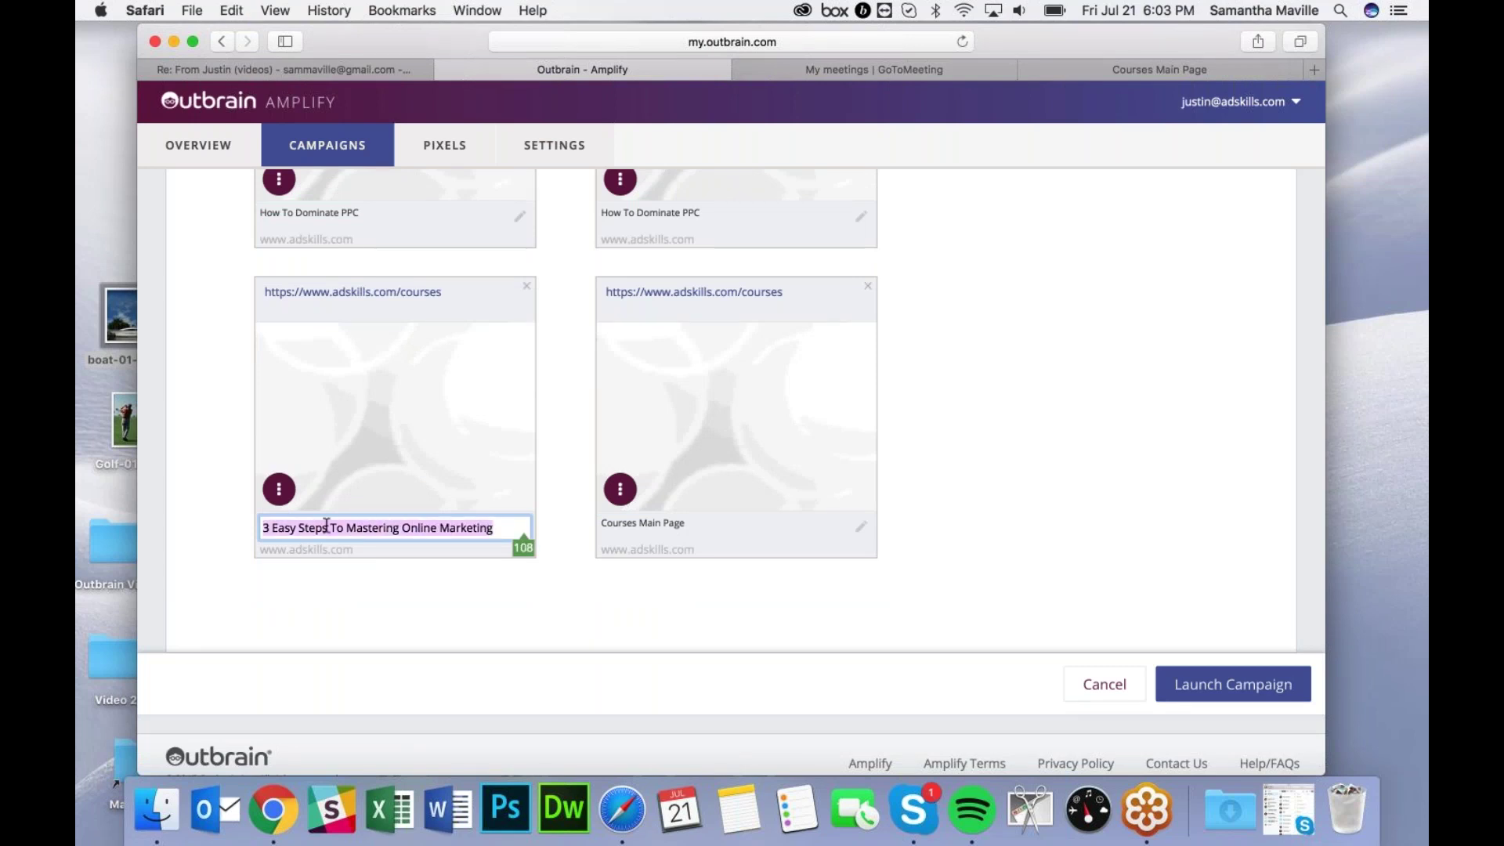
{"action": "left_click", "coordinate": [674, 521]}
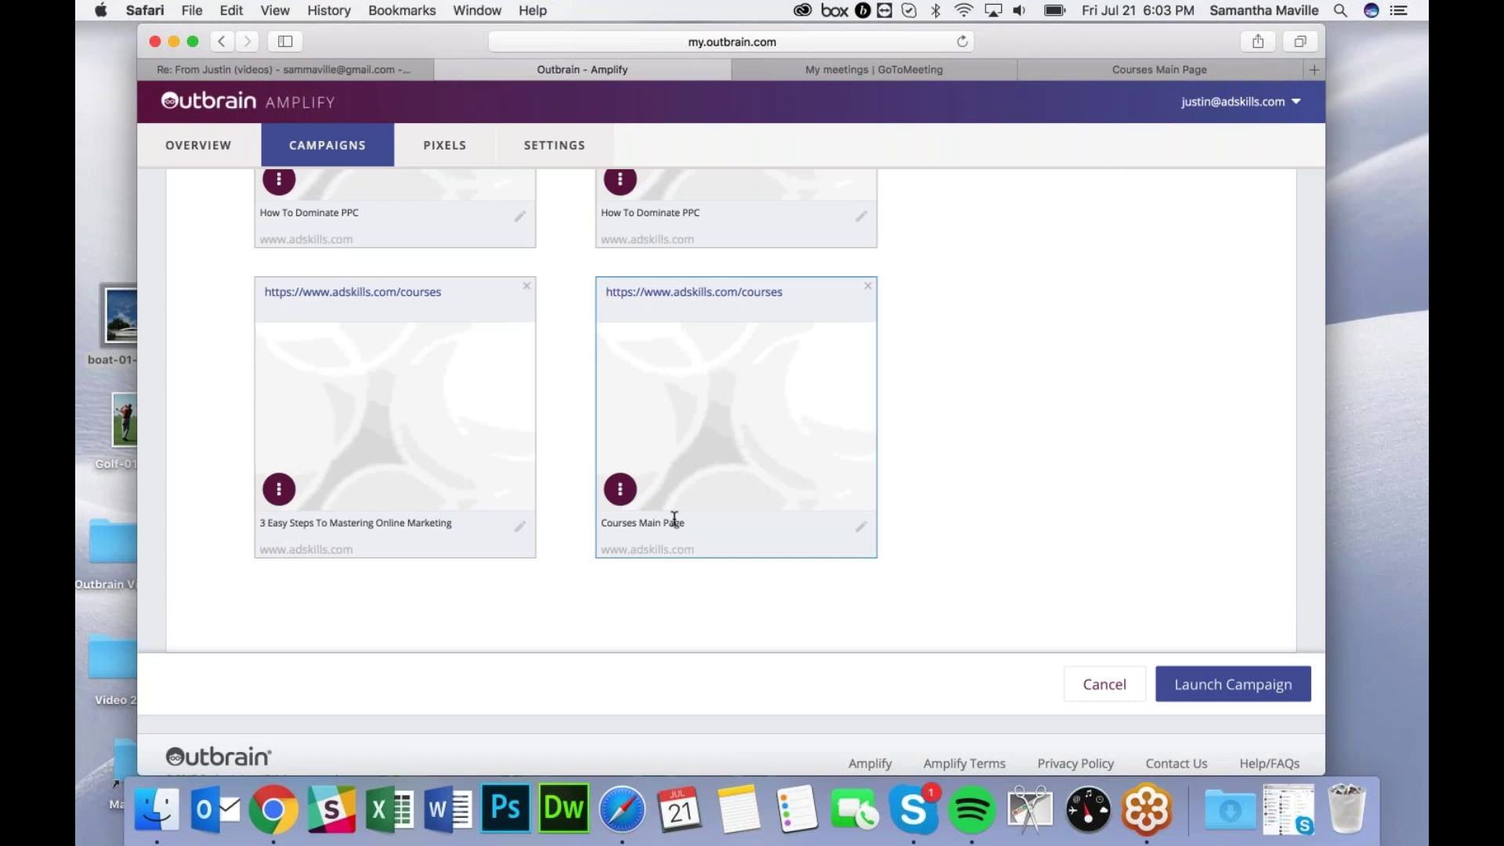
{"action": "key", "text": "super+v"}
{"action": "key", "text": "Return"}
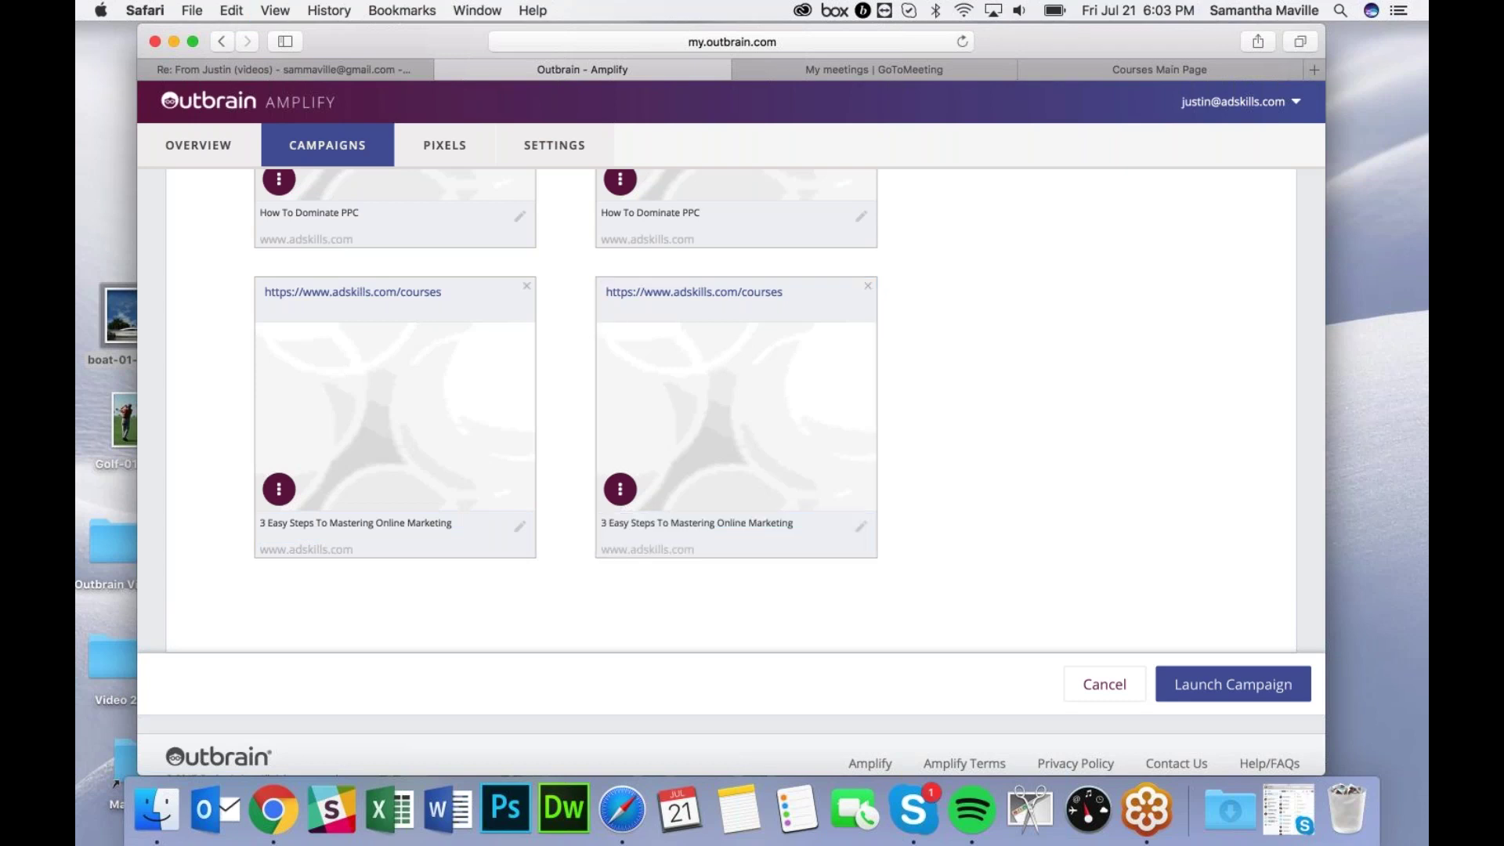
{"action": "scroll", "coordinate": [676, 519], "scroll_direction": "up", "scroll_amount": 10}
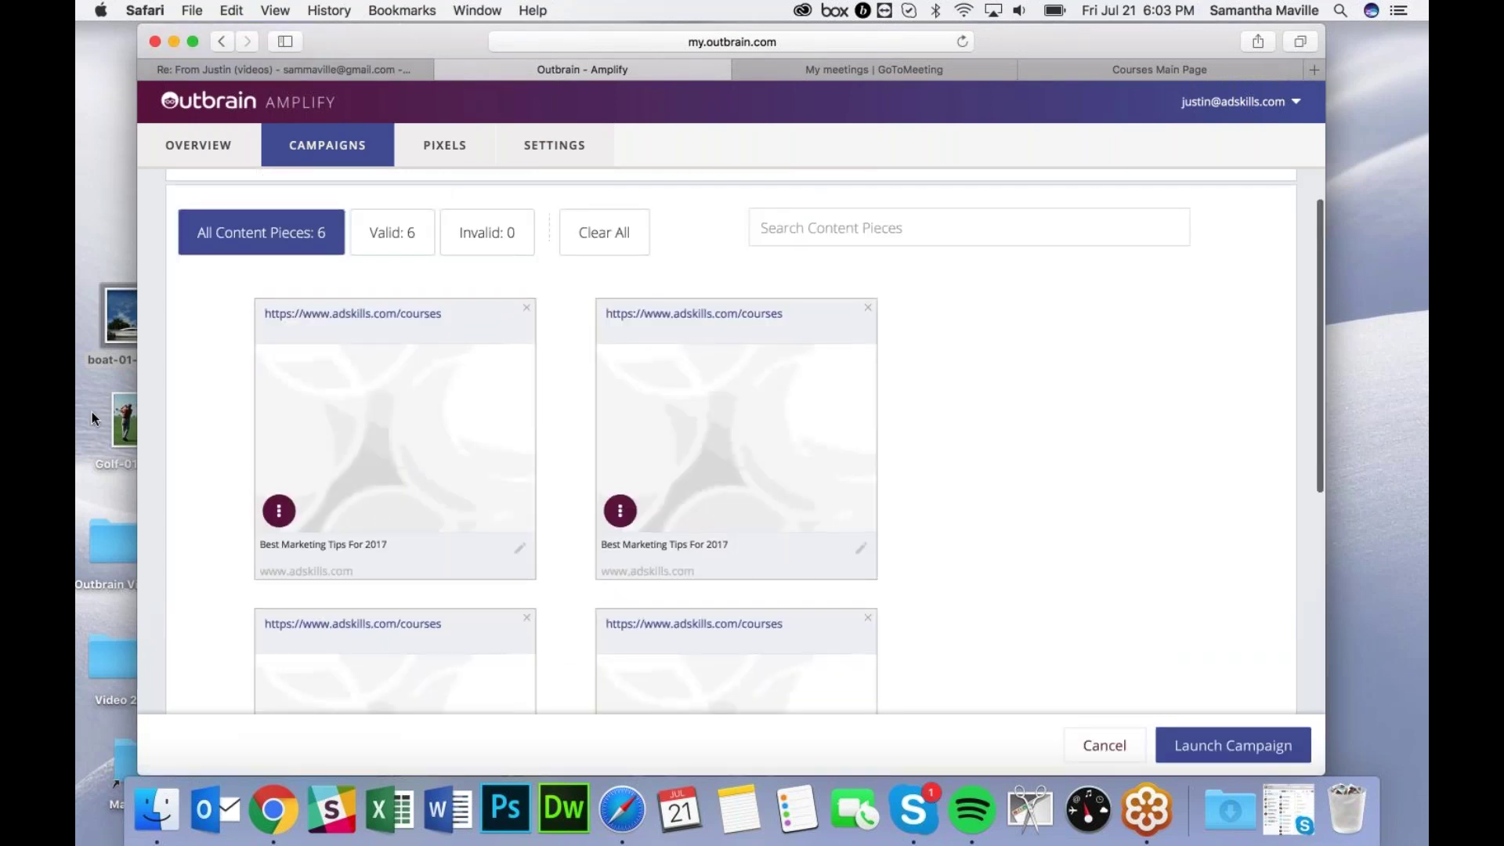
Add the boat-01 image to the first card and Golf-01 to the second
{"action": "left_click", "coordinate": [94, 241]}
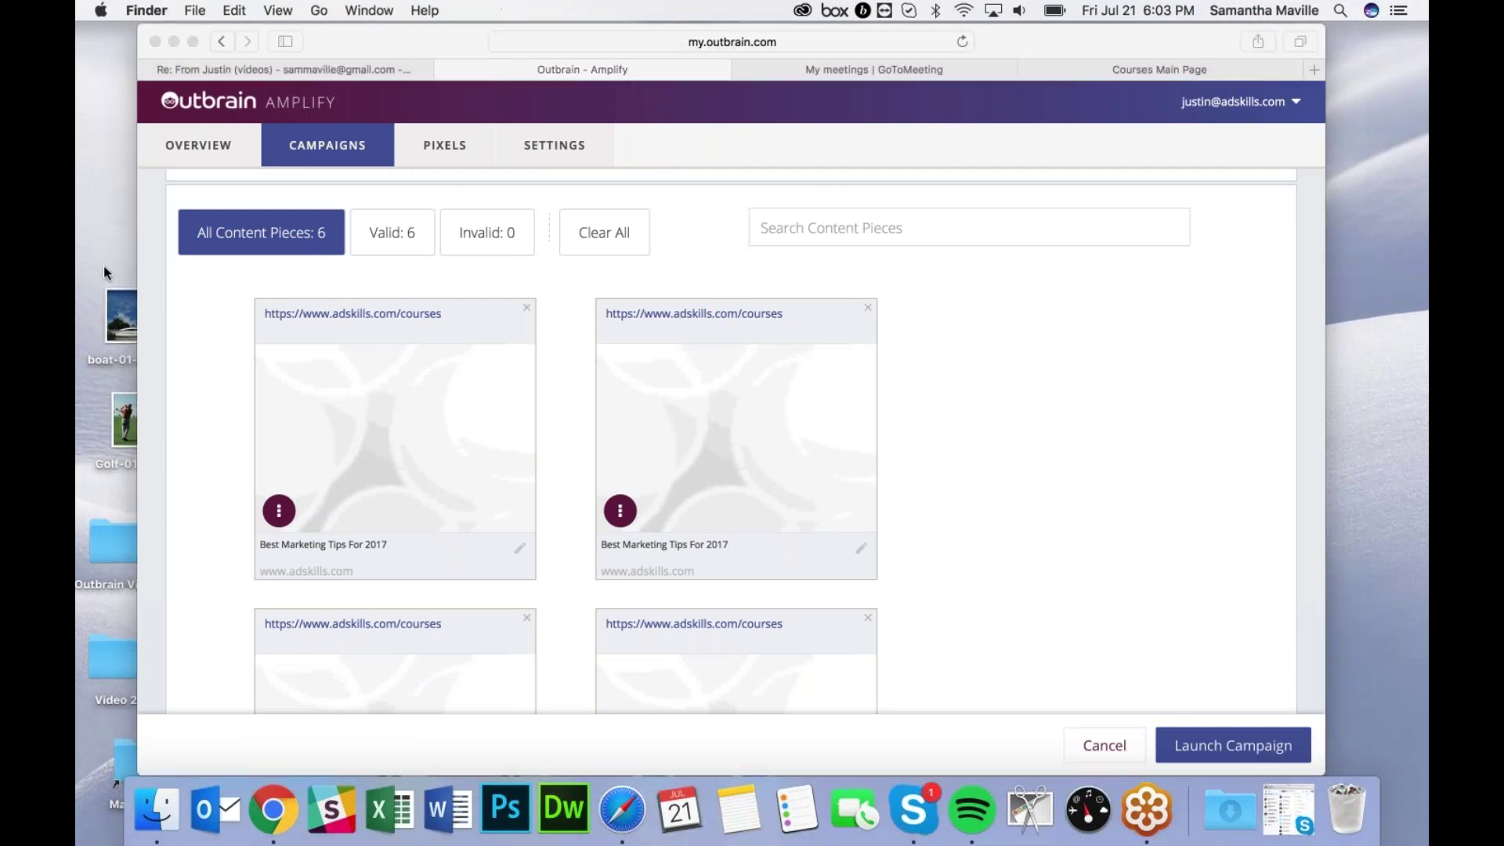
{"action": "left_click_drag", "start_coordinate": [120, 312], "coordinate": [312, 411]}
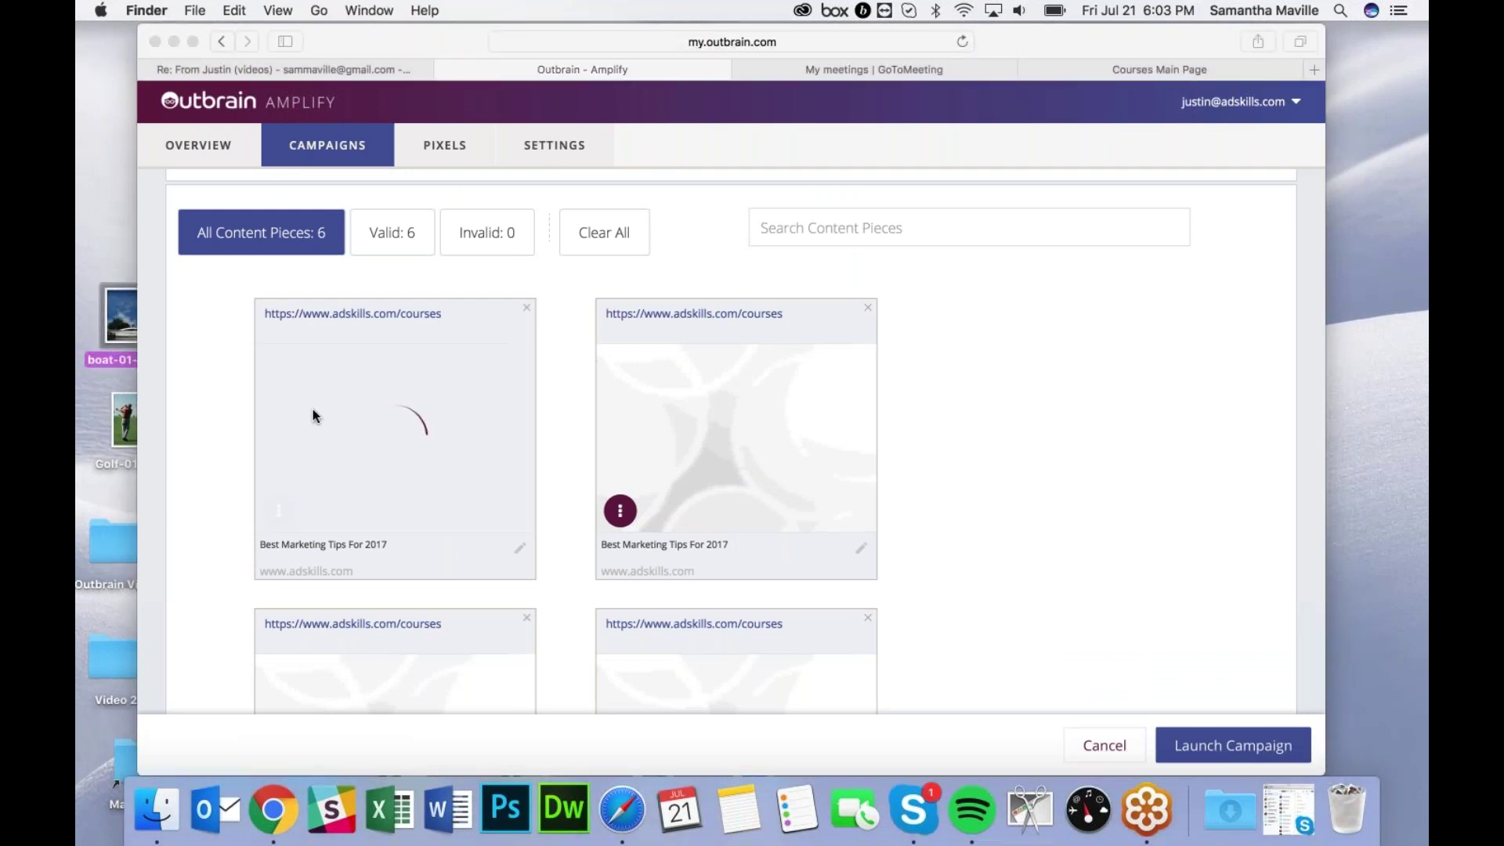
{"action": "left_click", "coordinate": [122, 421]}
{"action": "left_click_drag", "start_coordinate": [121, 420], "coordinate": [628, 415]}
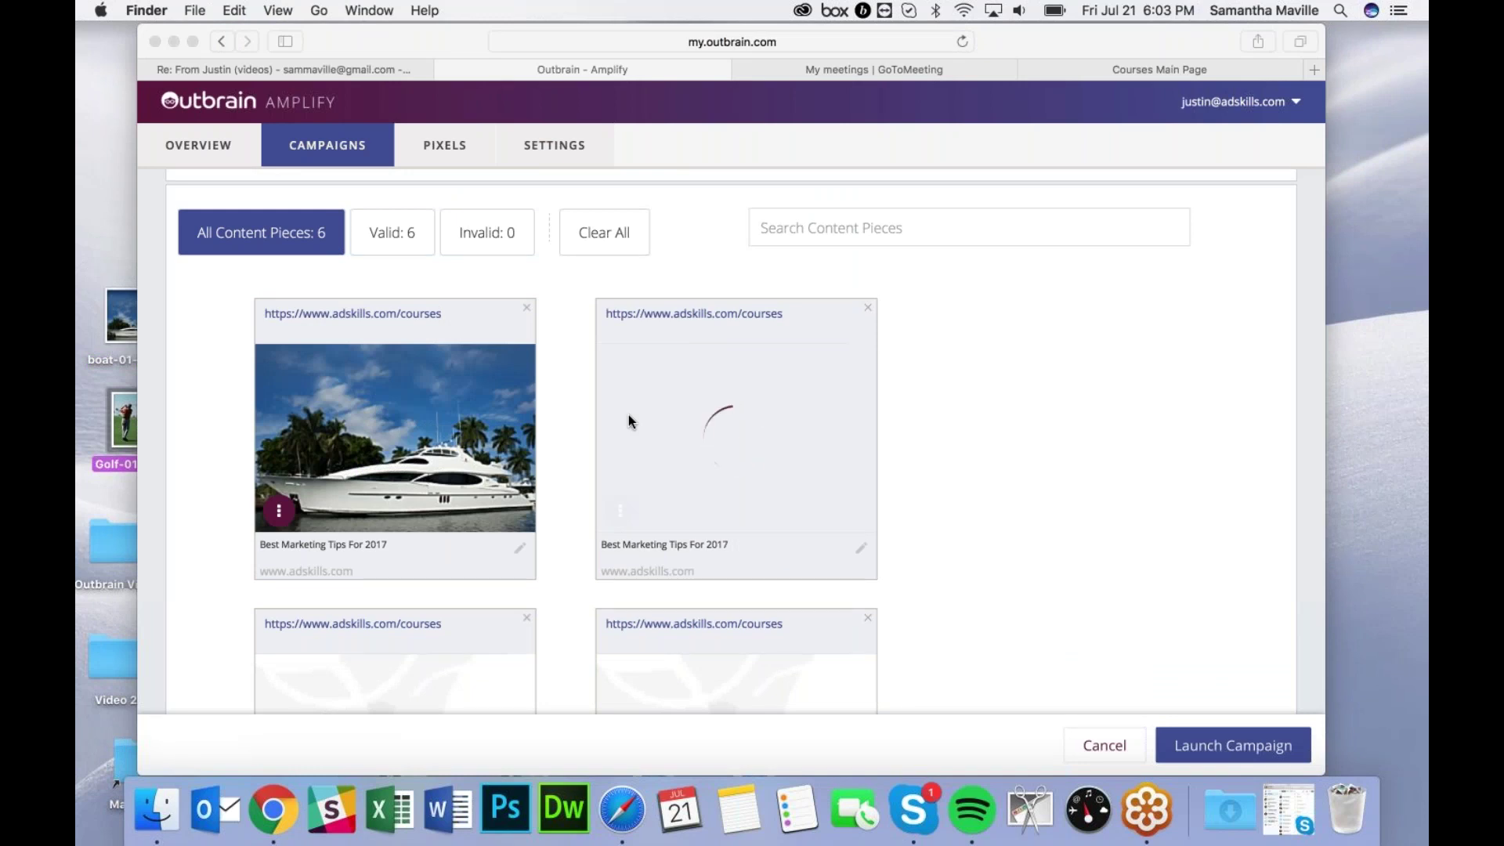
Give the PPC and 3 Easy Steps card pairs boat-01 and Golf-01 images
{"action": "scroll", "coordinate": [628, 415], "scroll_direction": "down", "scroll_amount": 3}
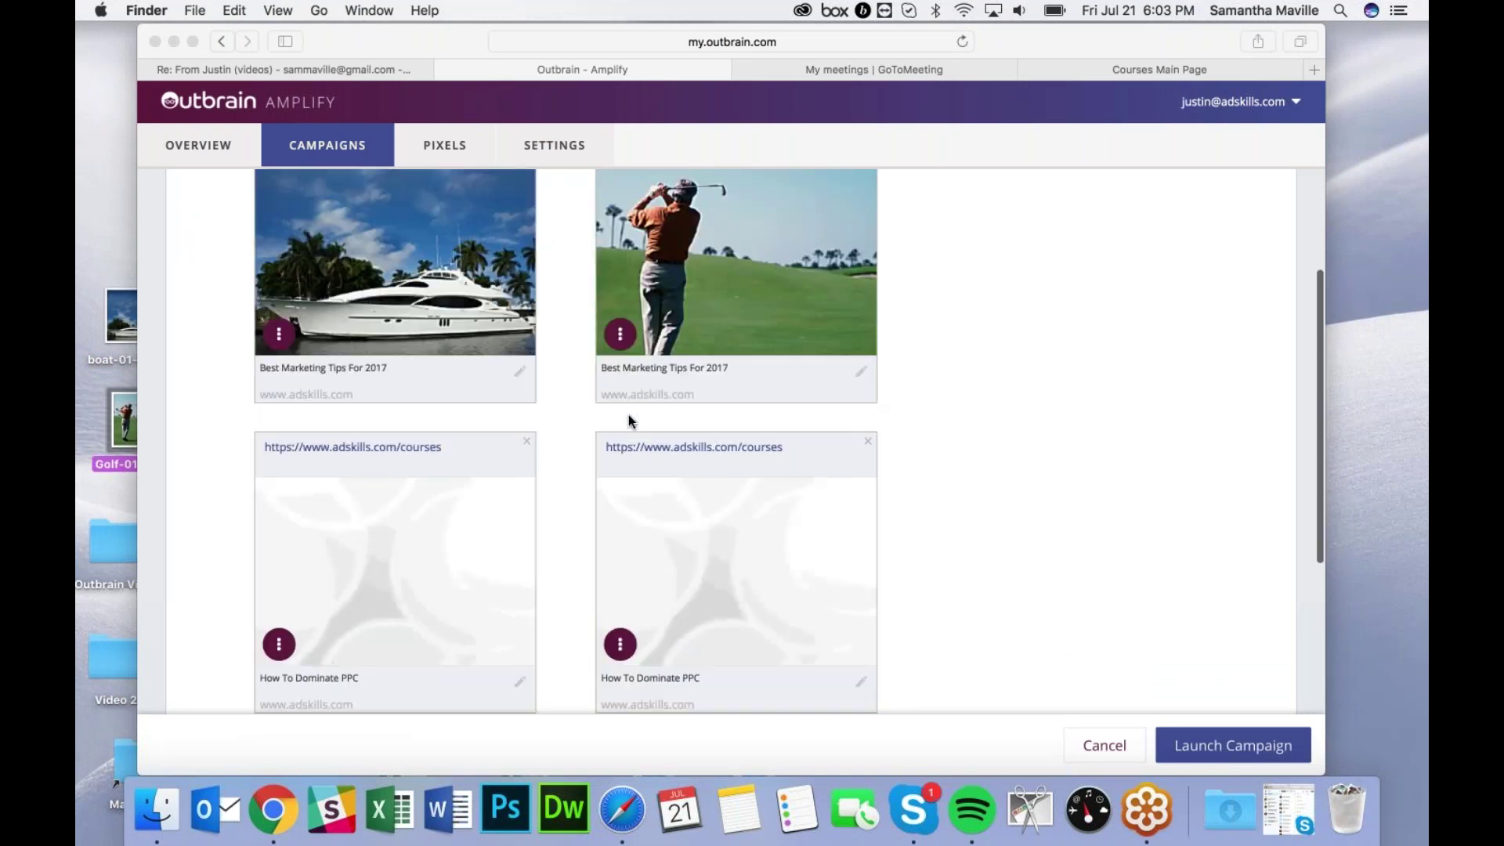
{"action": "scroll", "coordinate": [628, 415], "scroll_direction": "down", "scroll_amount": 3}
{"action": "left_click", "coordinate": [87, 278]}
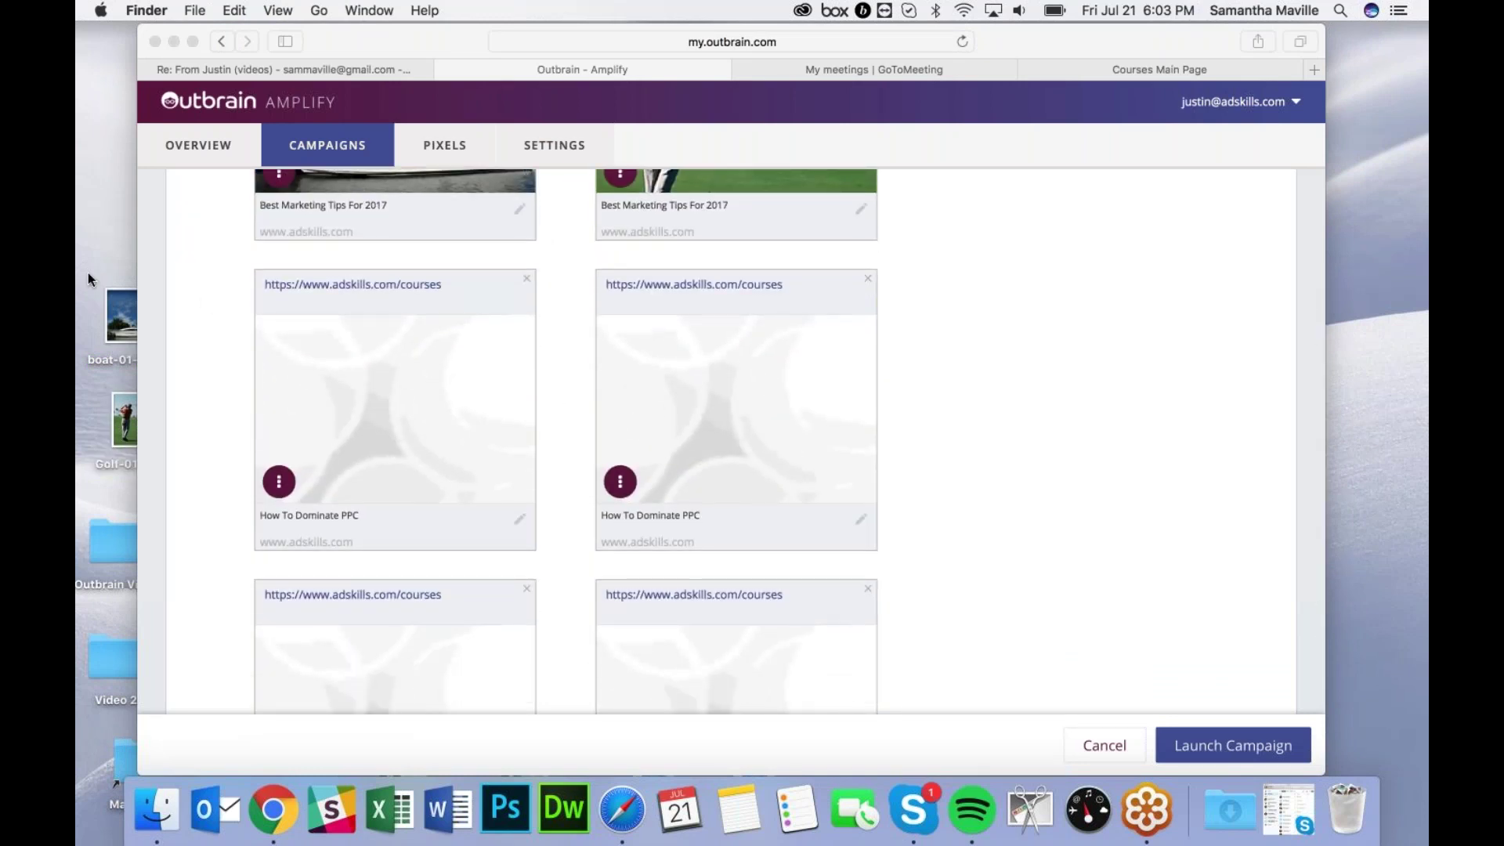
{"action": "left_click", "coordinate": [122, 312]}
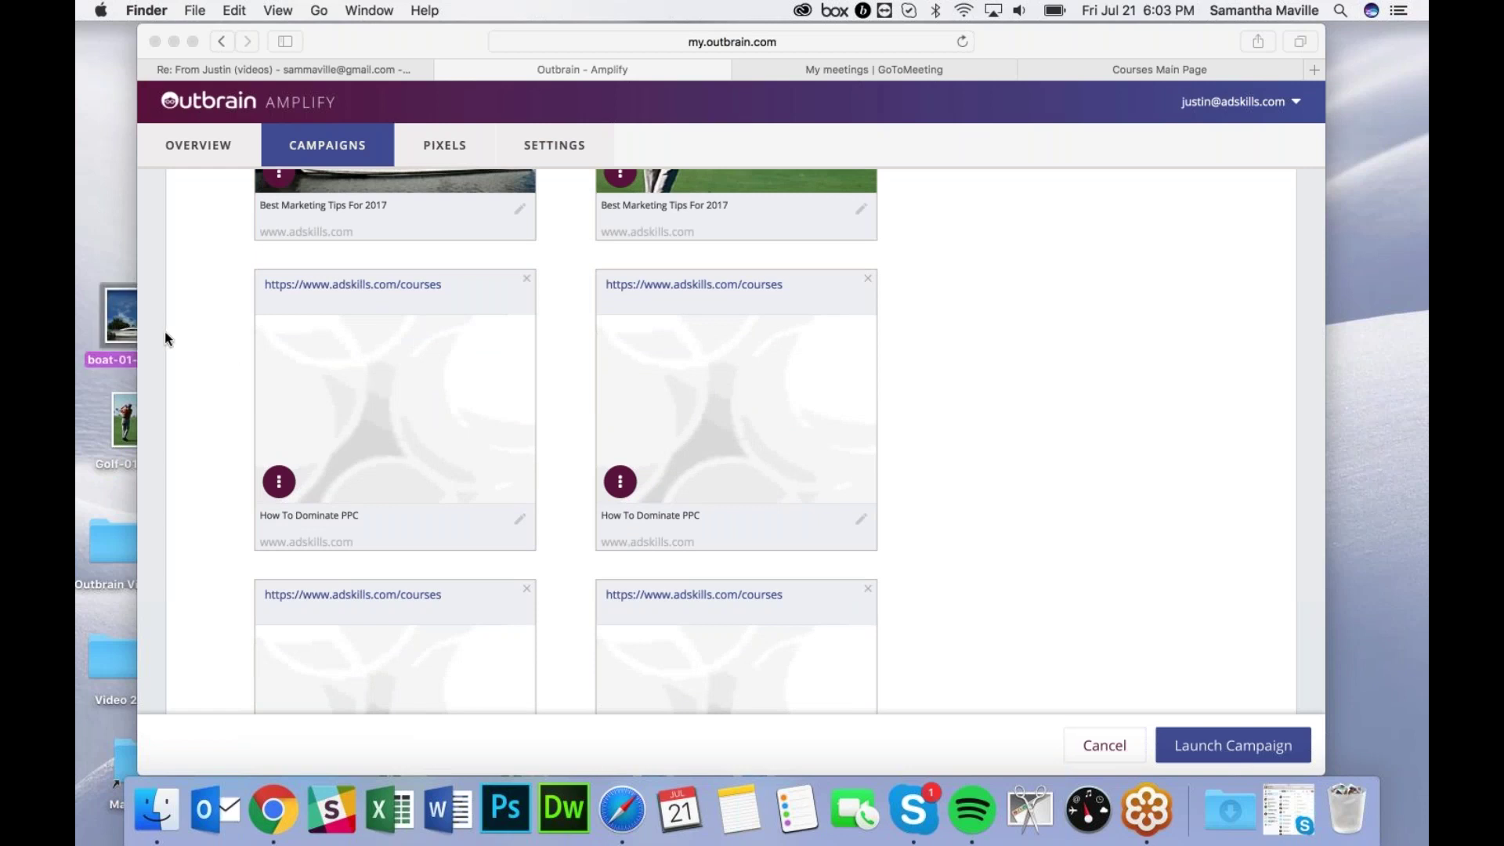
{"action": "left_click_drag", "start_coordinate": [122, 321], "coordinate": [288, 368]}
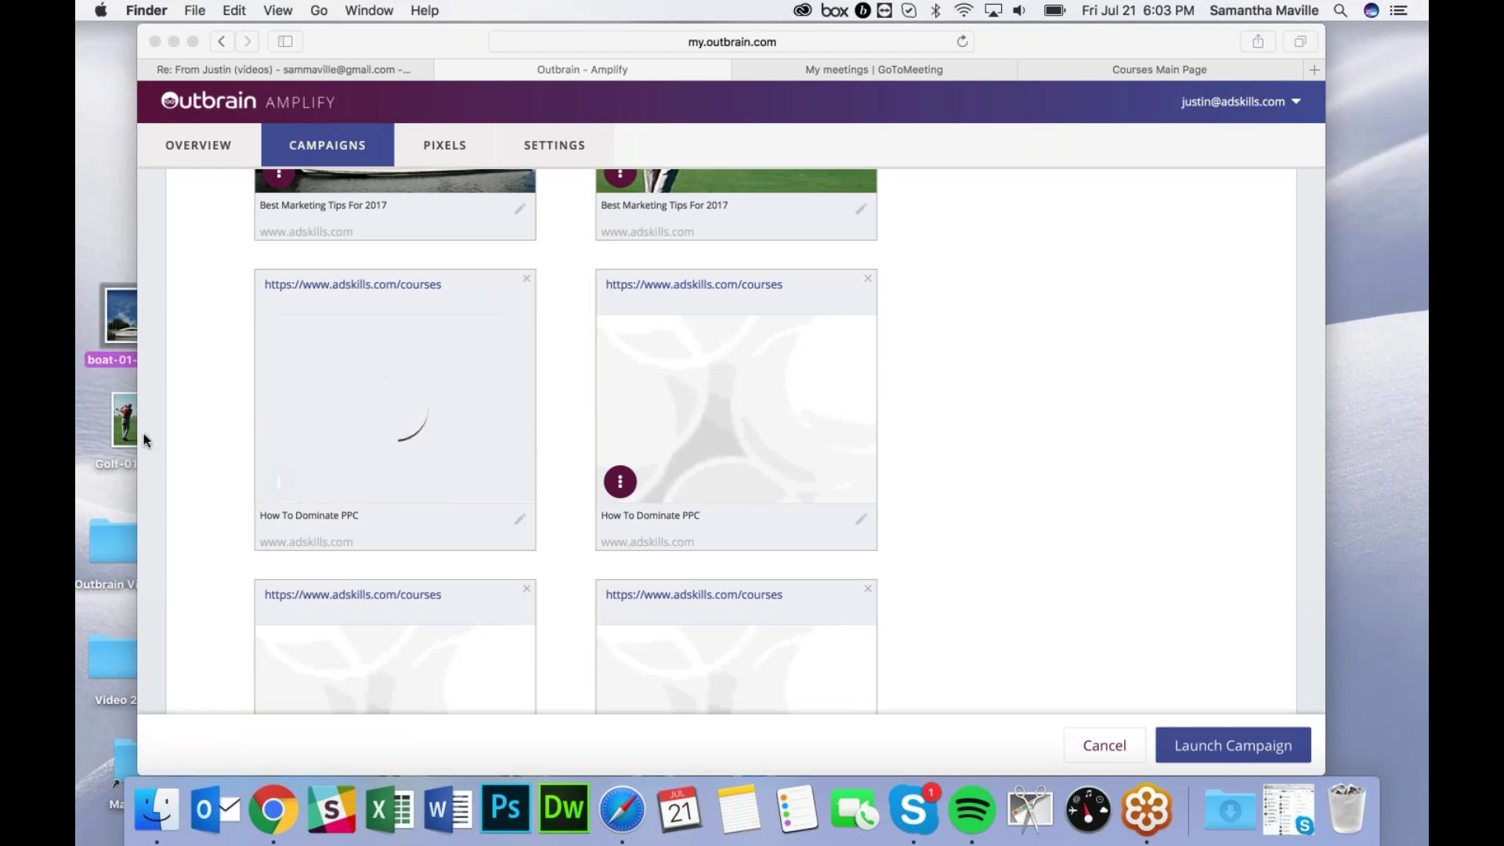
{"action": "left_click_drag", "start_coordinate": [126, 325], "coordinate": [352, 627]}
{"action": "left_click", "coordinate": [125, 412]}
{"action": "left_click_drag", "start_coordinate": [125, 413], "coordinate": [681, 387]}
{"action": "scroll", "coordinate": [682, 388], "scroll_direction": "down", "scroll_amount": 3}
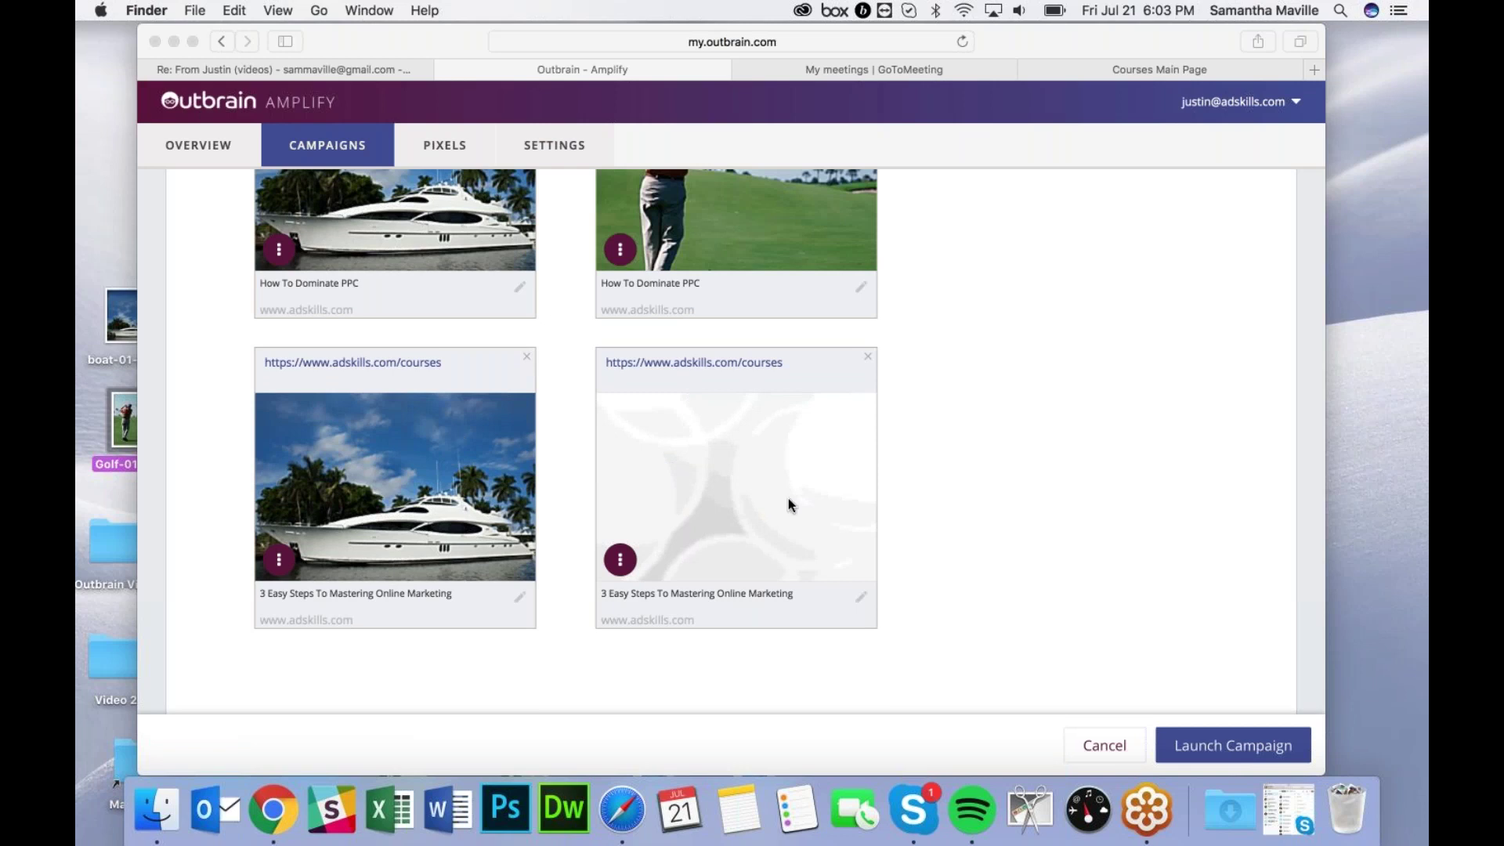
{"action": "left_click_drag", "start_coordinate": [122, 419], "coordinate": [642, 459]}
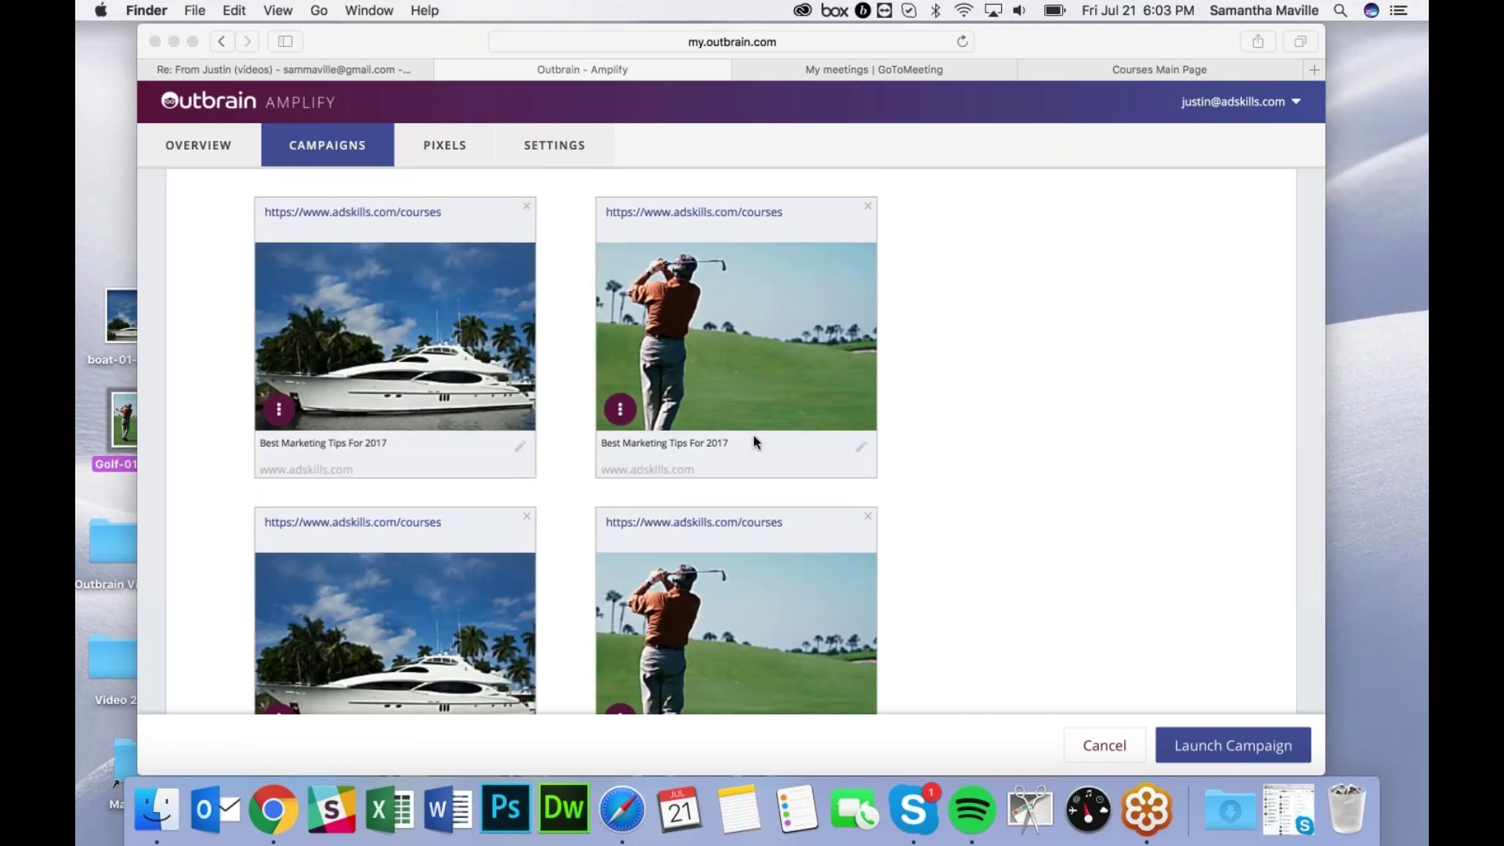
Launch the Test Campaign
{"action": "scroll", "coordinate": [985, 430], "scroll_direction": "down", "scroll_amount": 1}
{"action": "scroll", "coordinate": [984, 432], "scroll_direction": "down", "scroll_amount": 7}
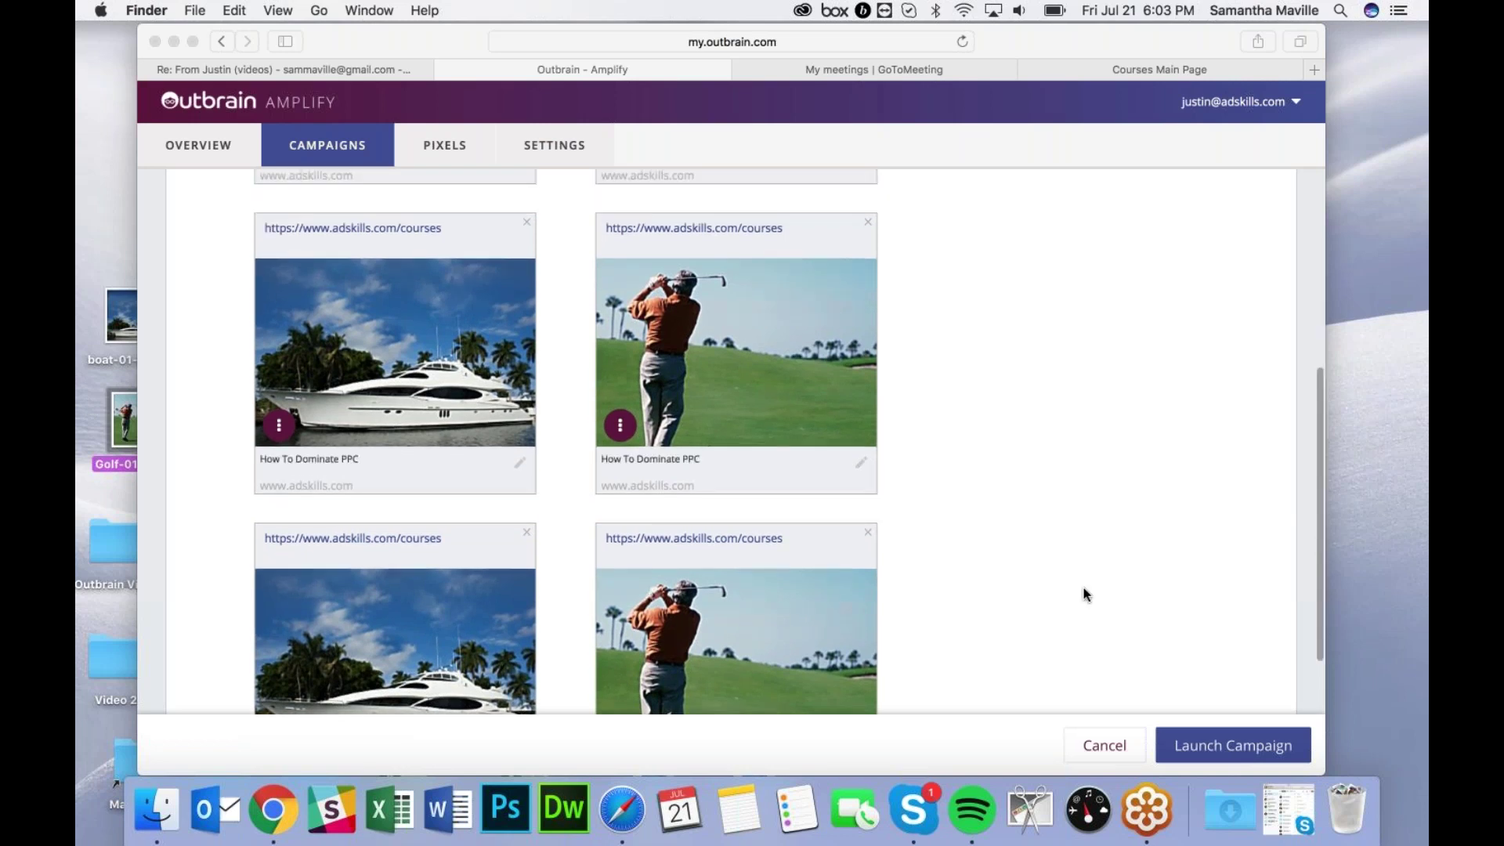
{"action": "left_click", "coordinate": [1220, 684]}
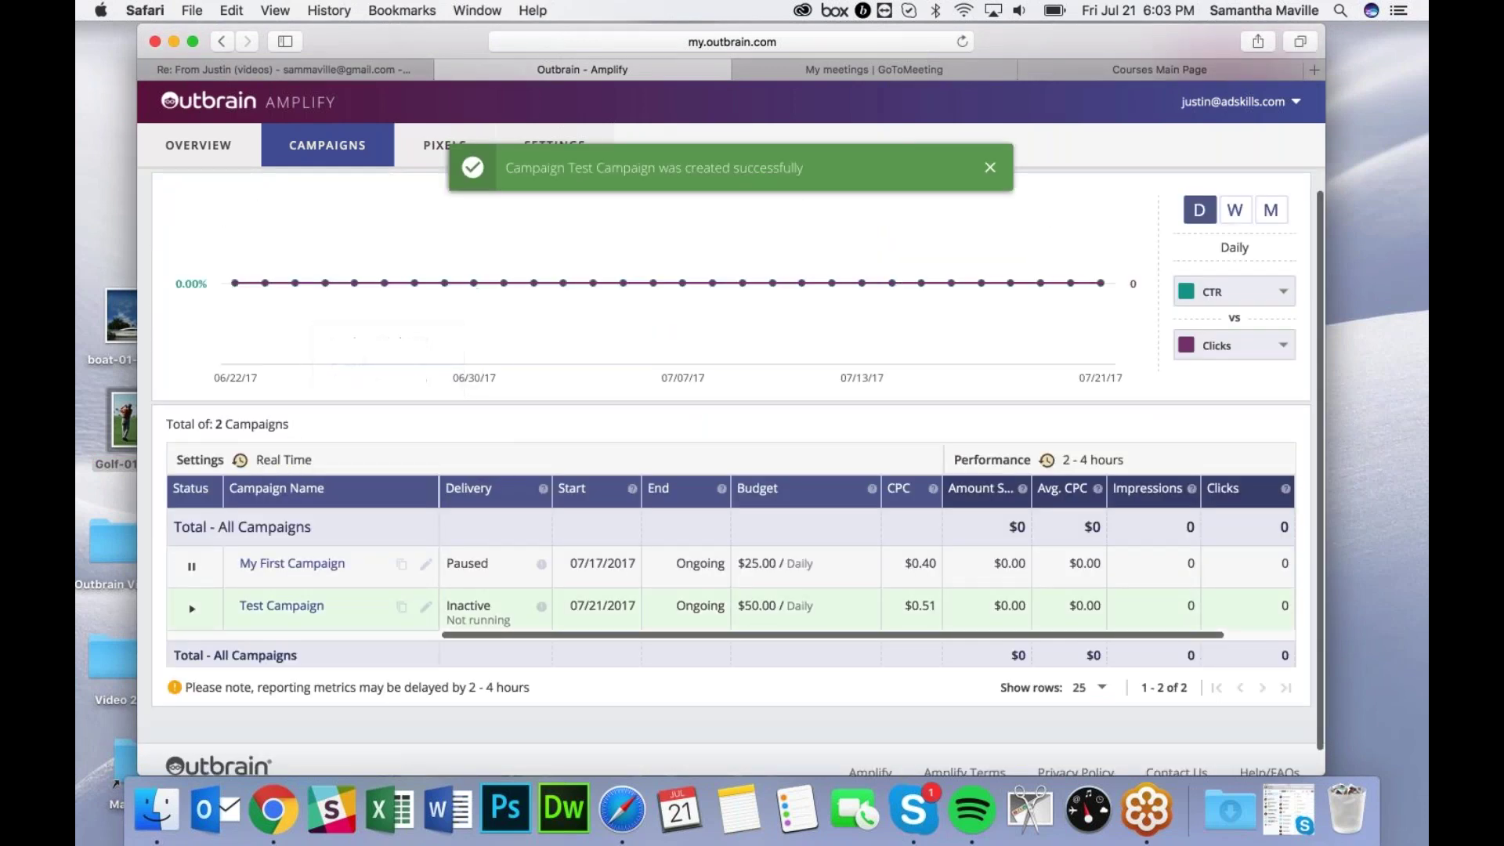
{"action": "left_click", "coordinate": [428, 609]}
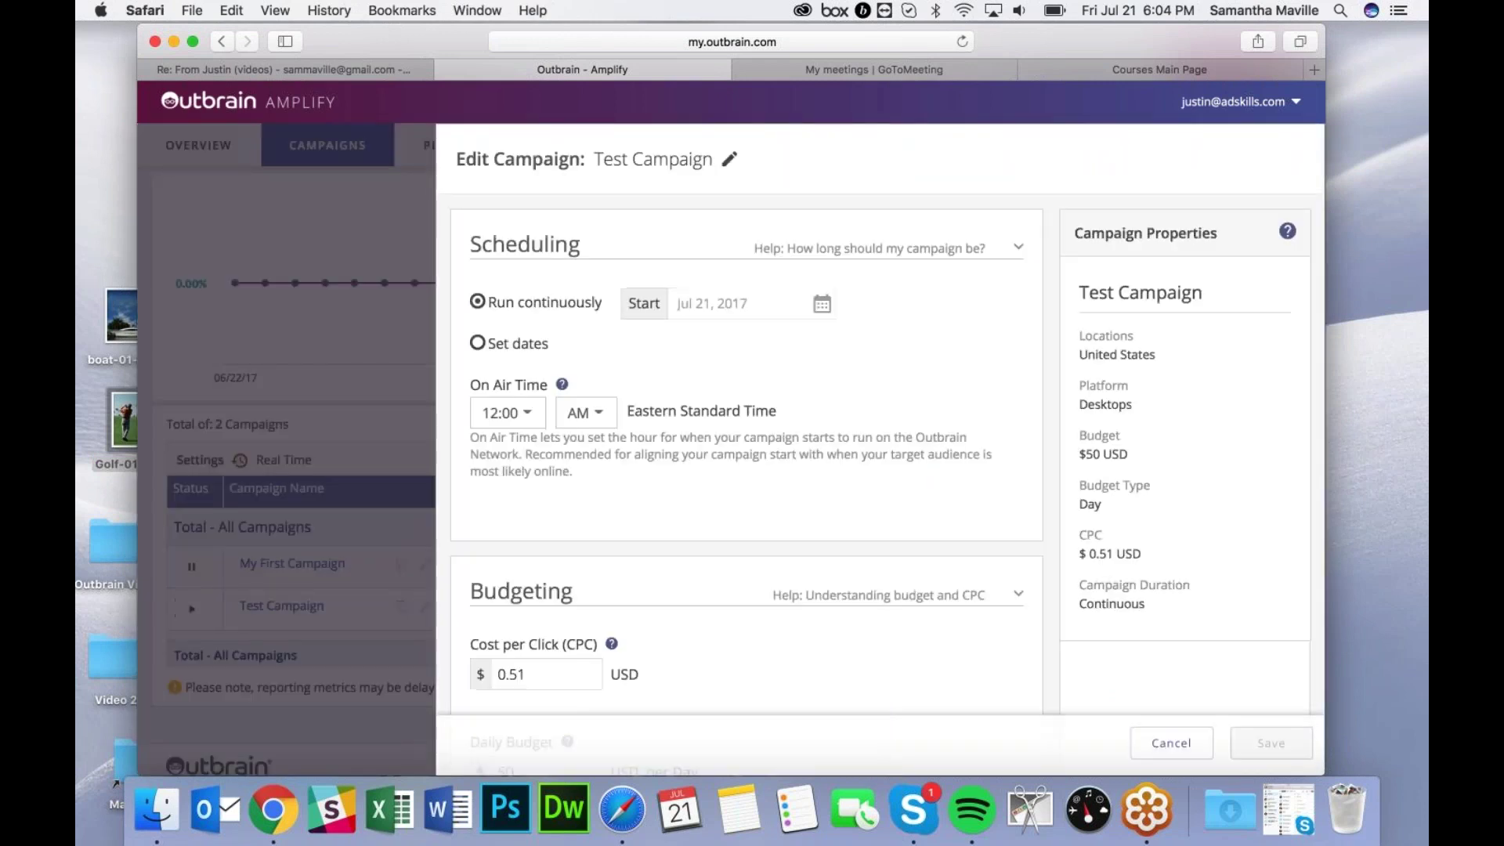
{"action": "scroll", "coordinate": [769, 352], "scroll_direction": "down", "scroll_amount": 1}
{"action": "scroll", "coordinate": [769, 346], "scroll_direction": "down", "scroll_amount": 4}
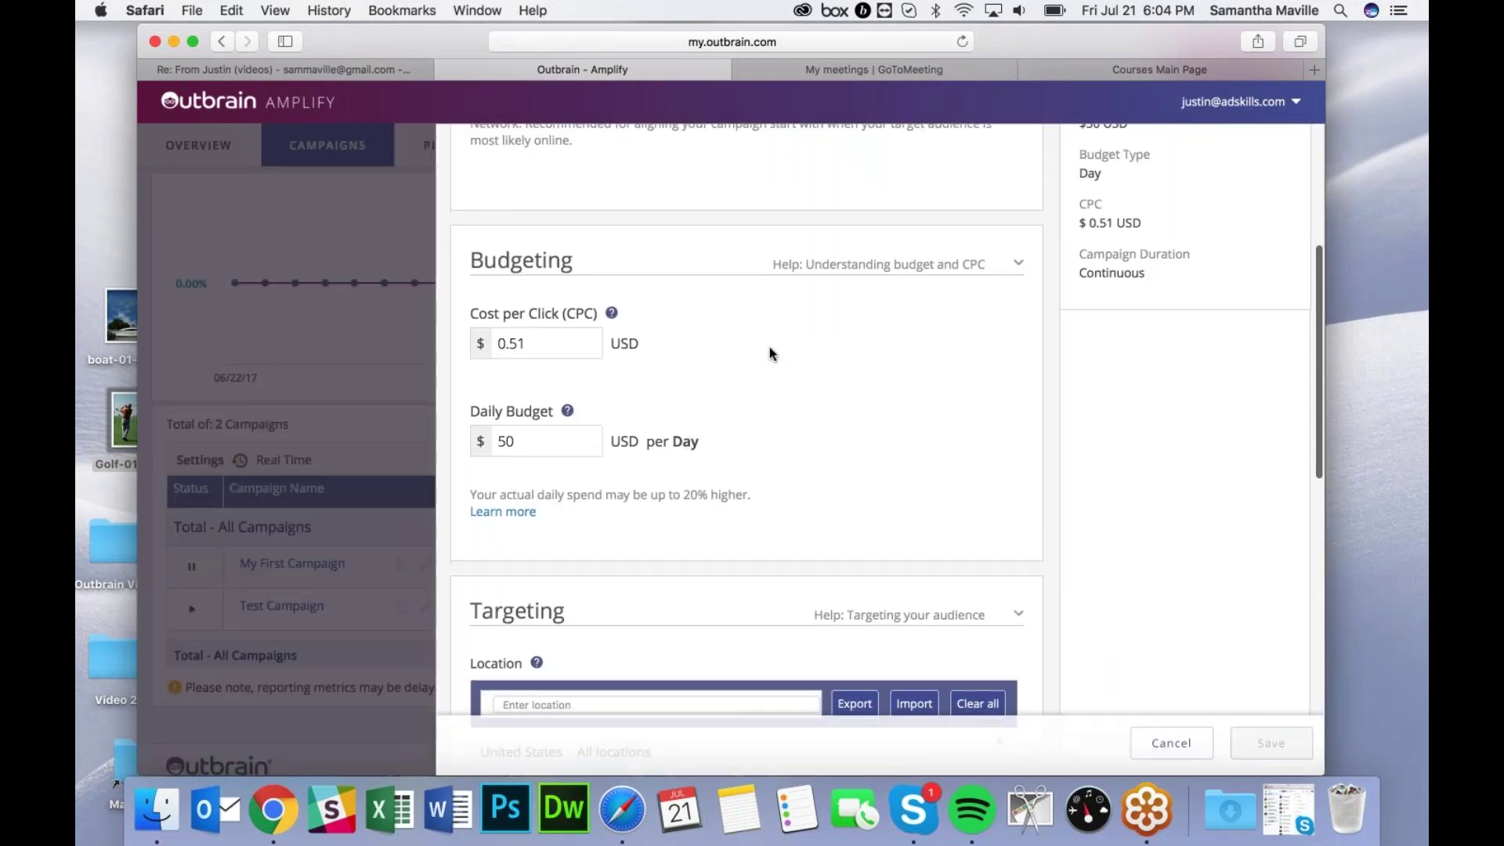
{"action": "scroll", "coordinate": [769, 346], "scroll_direction": "down", "scroll_amount": 5}
{"action": "scroll", "coordinate": [769, 346], "scroll_direction": "up", "scroll_amount": 10}
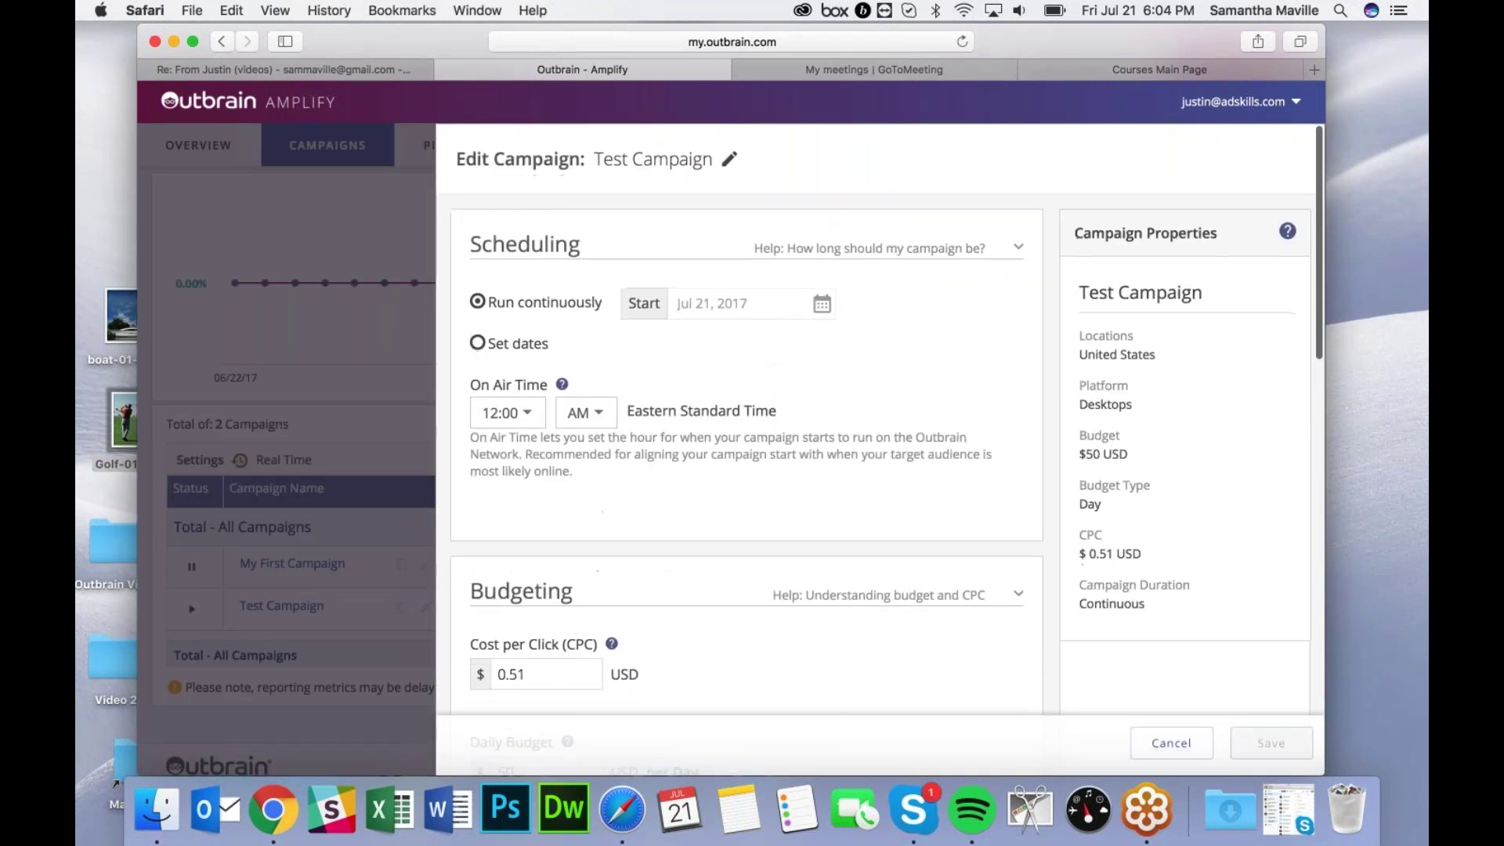
{"action": "left_click", "coordinate": [1171, 742]}
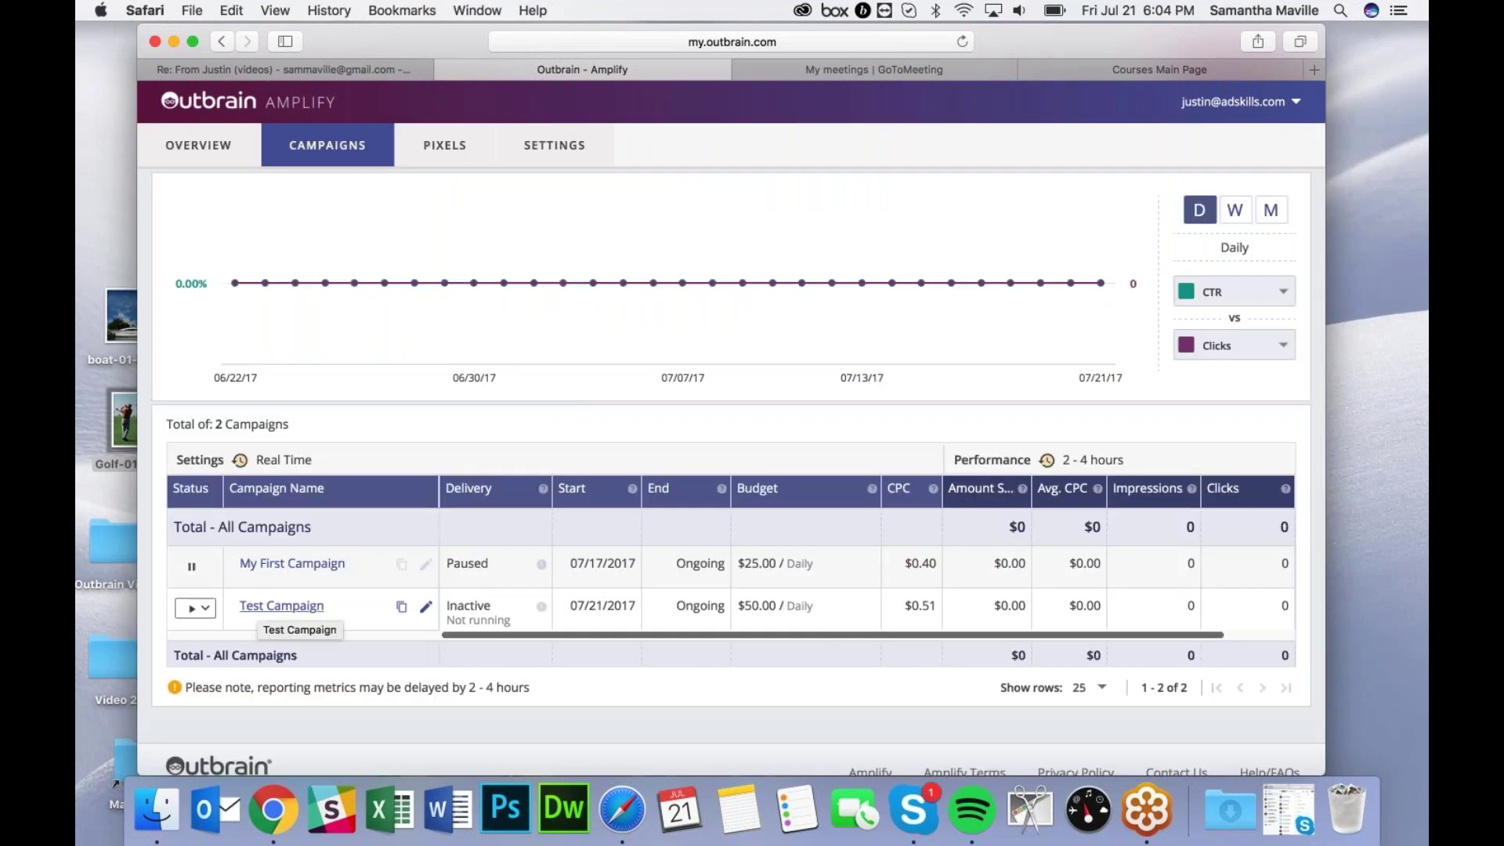
Open Test Campaign's page to view its six inactive, pending content pieces
{"action": "left_click", "coordinate": [281, 606]}
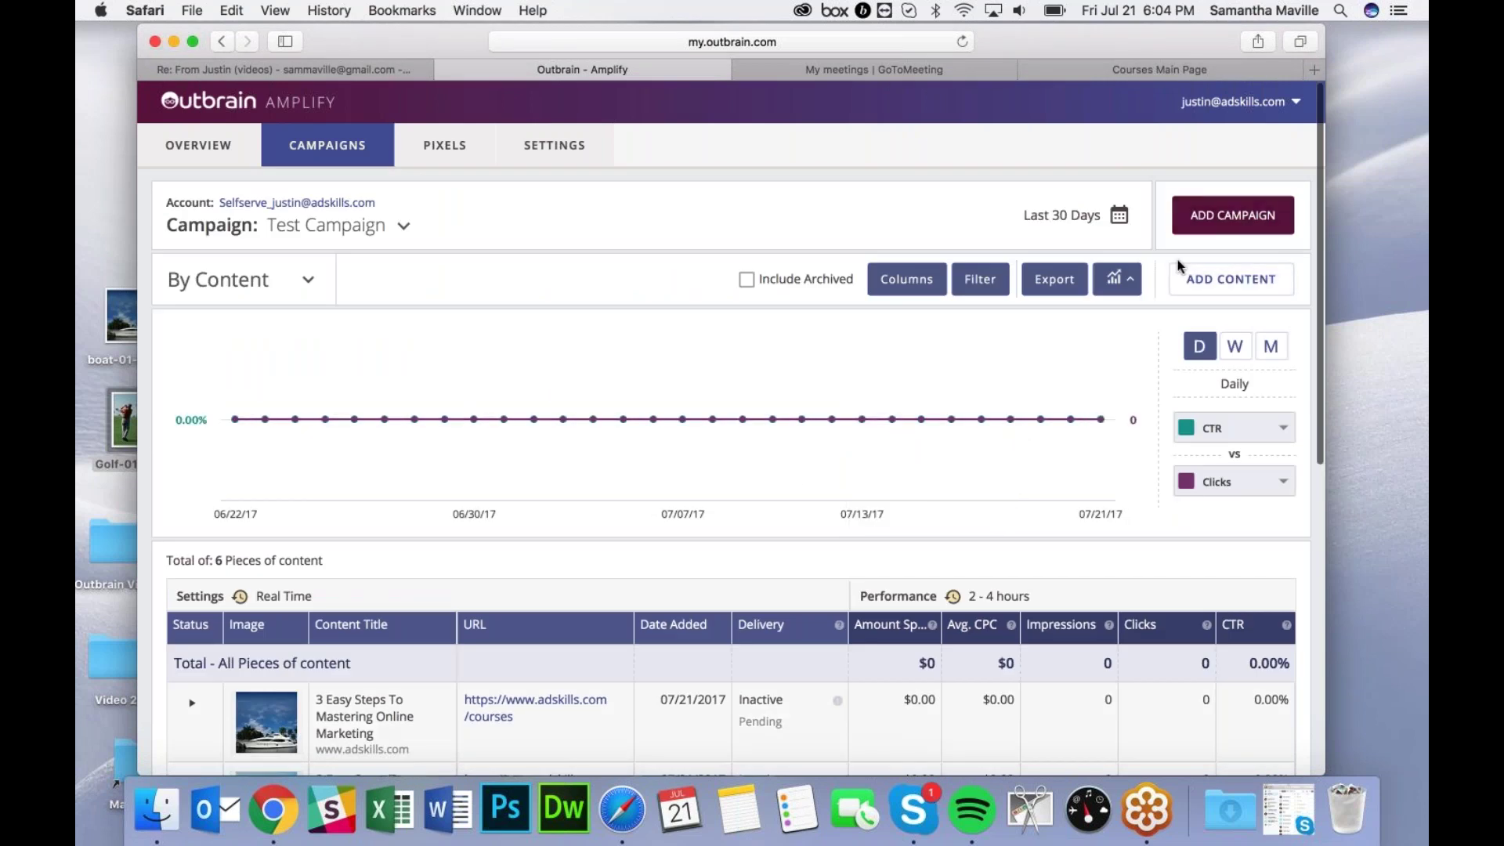
{"action": "scroll", "coordinate": [795, 329], "scroll_direction": "down", "scroll_amount": 5}
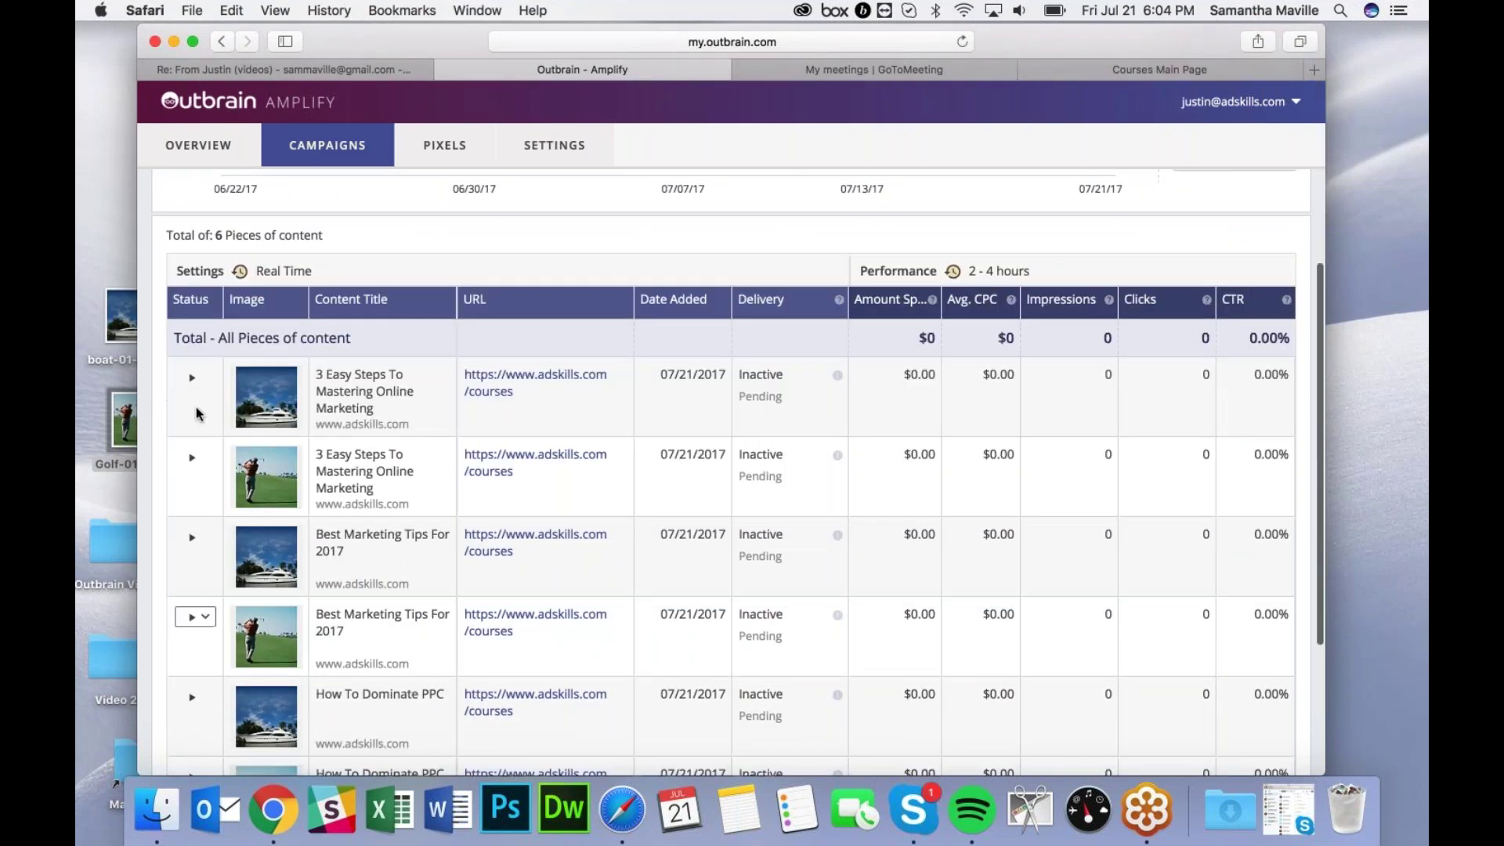